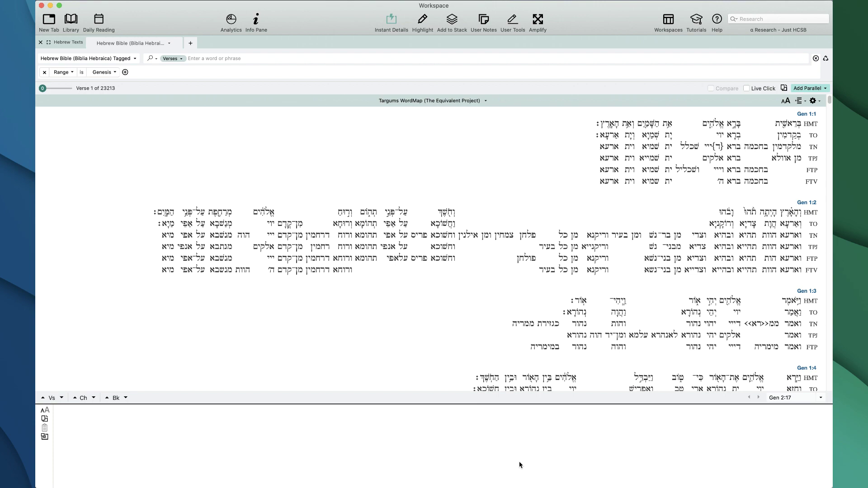
Add an English parallel pane beside the Targums WordMap and set its text to JPS (1985) with Strong's.
left_click(808, 88)
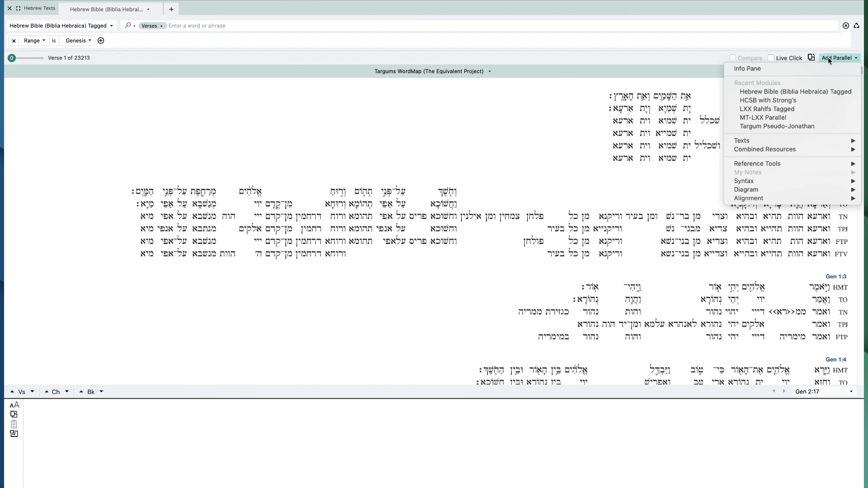
left_click(796, 100)
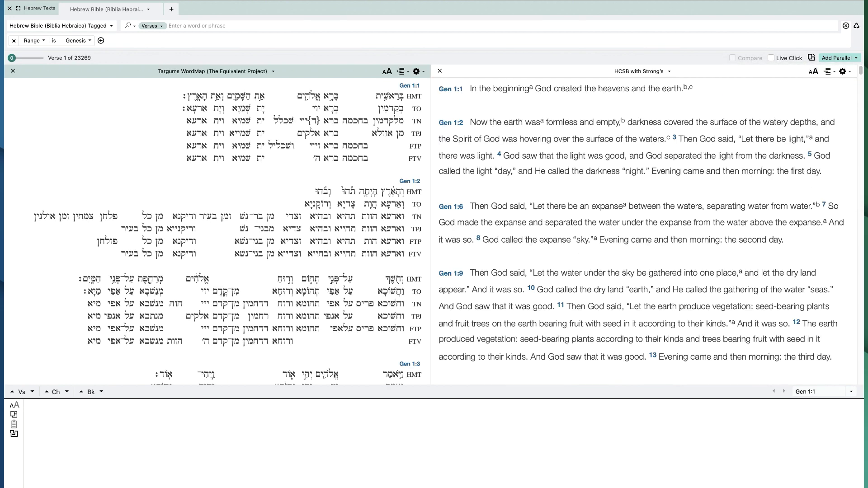
left_click(632, 70)
mouse_move(674, 80)
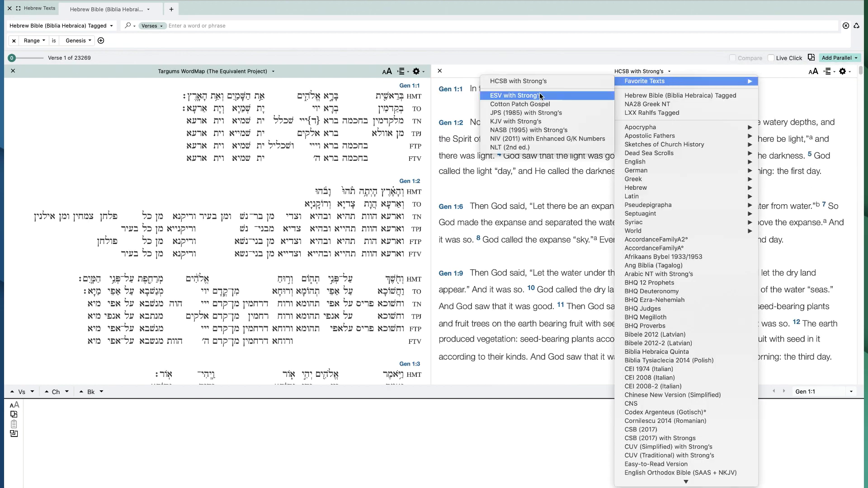
left_click(583, 113)
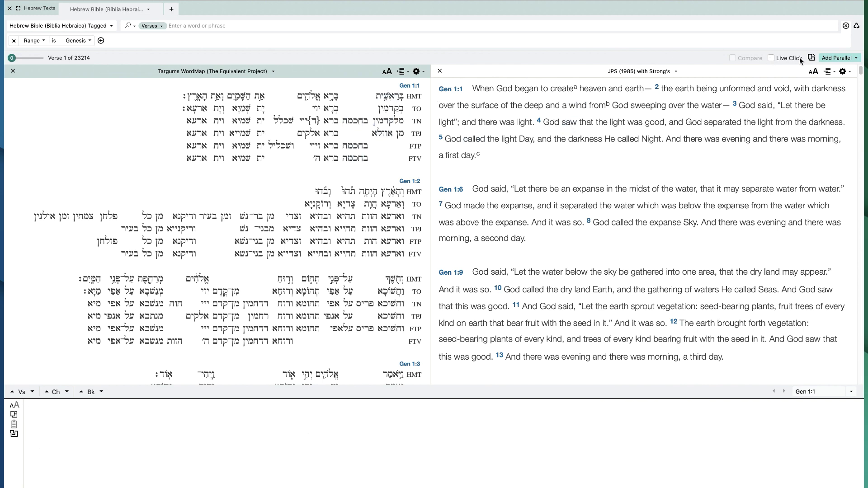
Add the Hebrew Bible (Biblia Hebraica) Tagged as a third pane and trace "sweeping" in Genesis 1:2 through the aligned texts.
left_click(836, 57)
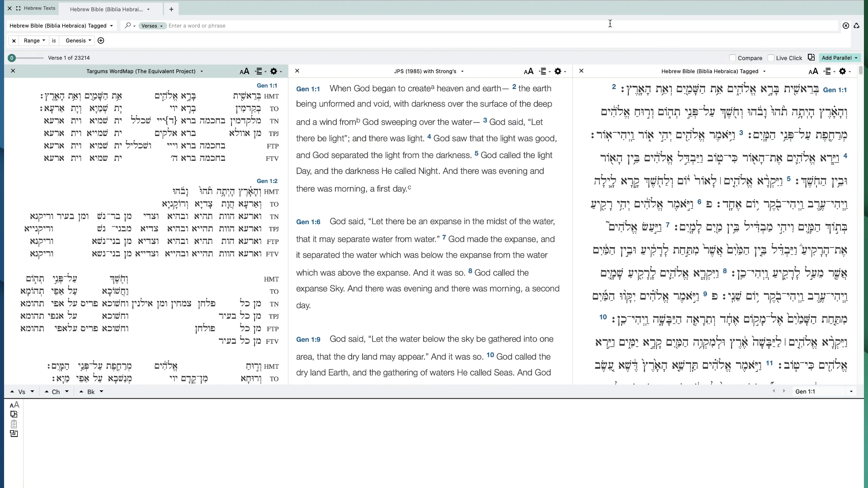
left_click(398, 122)
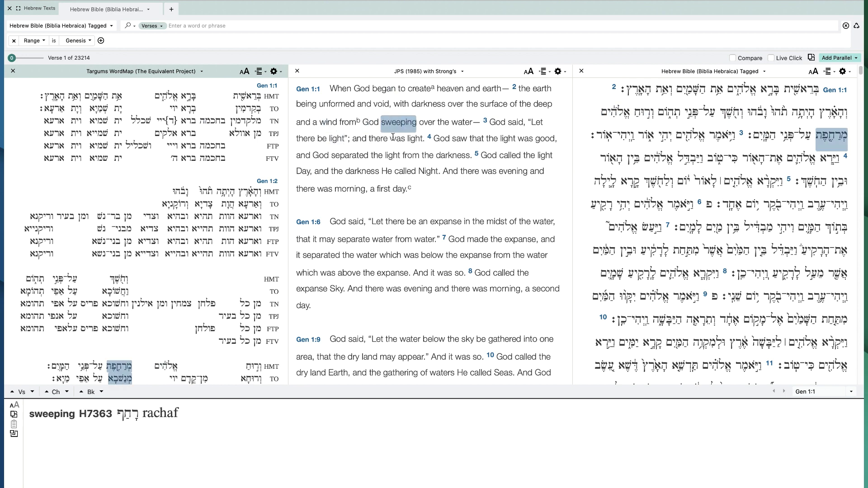
scroll(208, 189, "down", 3)
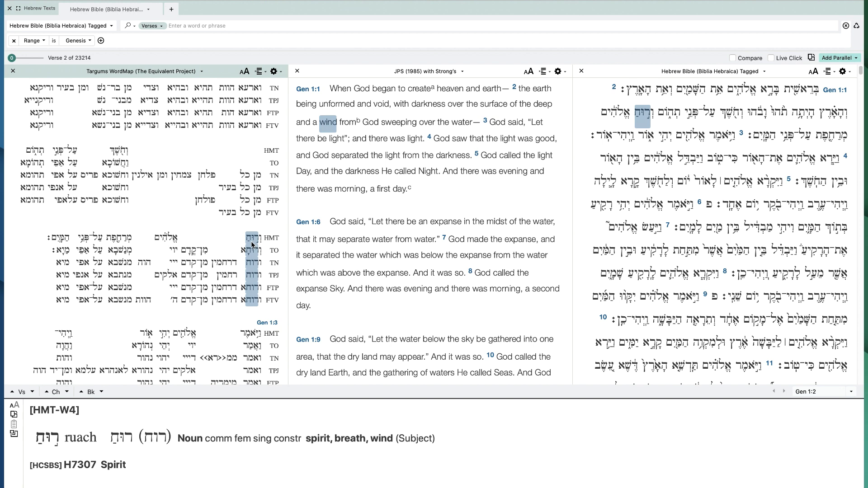
left_click(117, 240)
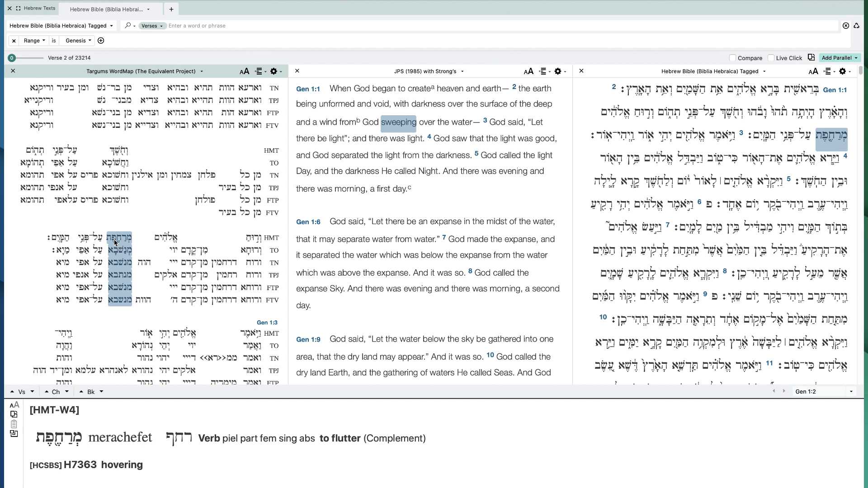
Close the extra Hebrew Bible pane and look up the Targum words aligned with the opening word of Genesis 1:1.
left_click(581, 71)
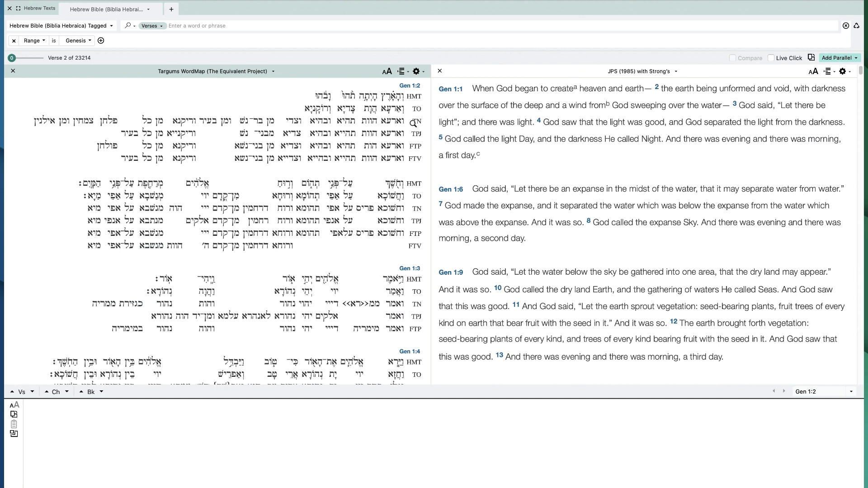
scroll(412, 123, "up", 2)
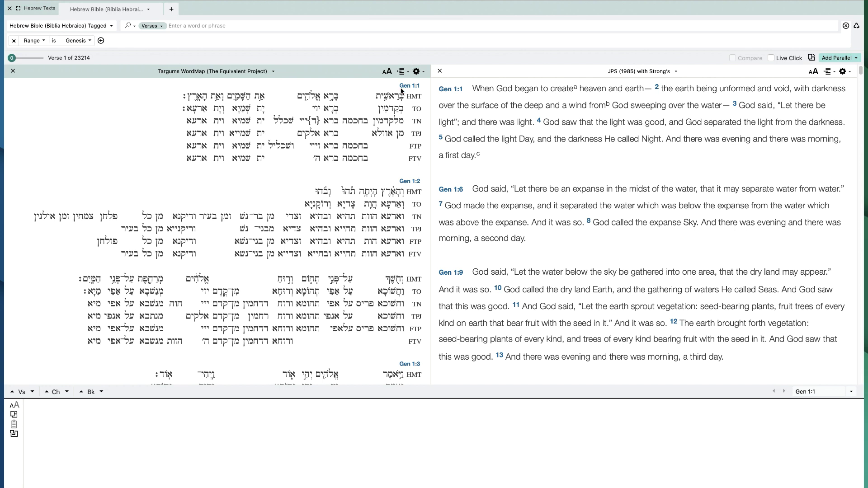
mouse_move(403, 93)
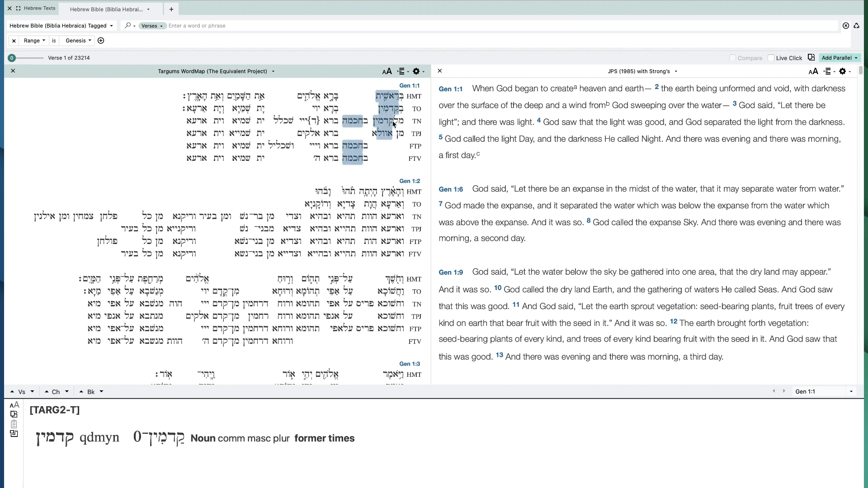
mouse_move(405, 137)
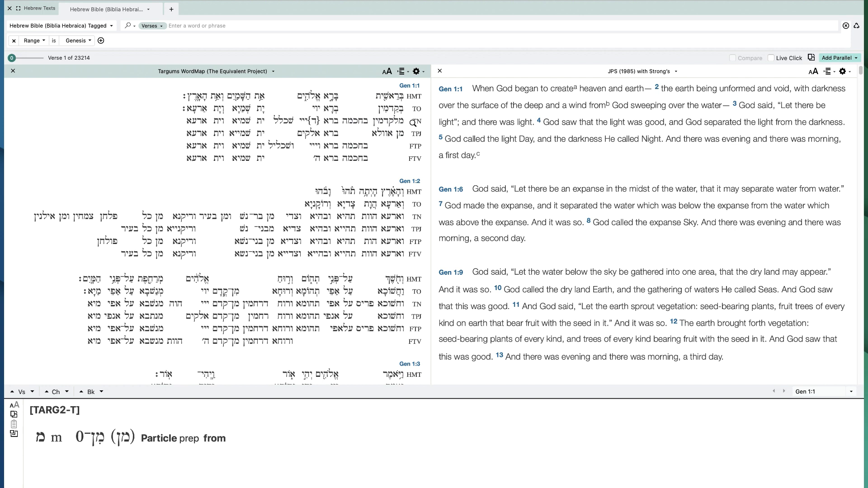
Advance both panes chapter by chapter through Genesis, and go on book by book to Leviticus 1:1.
mouse_move(147, 379)
left_click(67, 392)
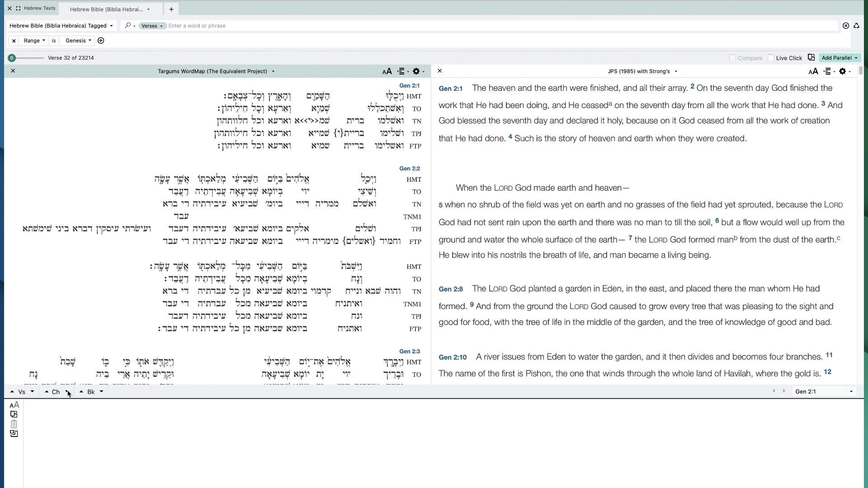
left_click(67, 392)
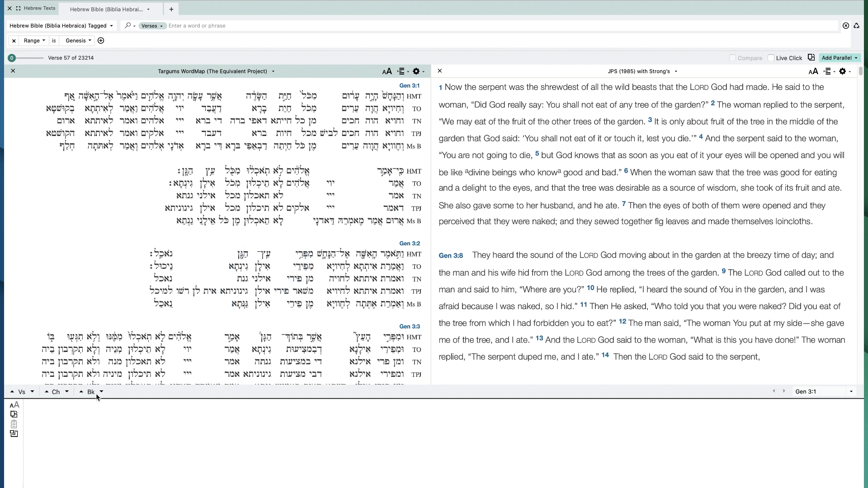
left_click(67, 392)
left_click(66, 392)
left_click(67, 392)
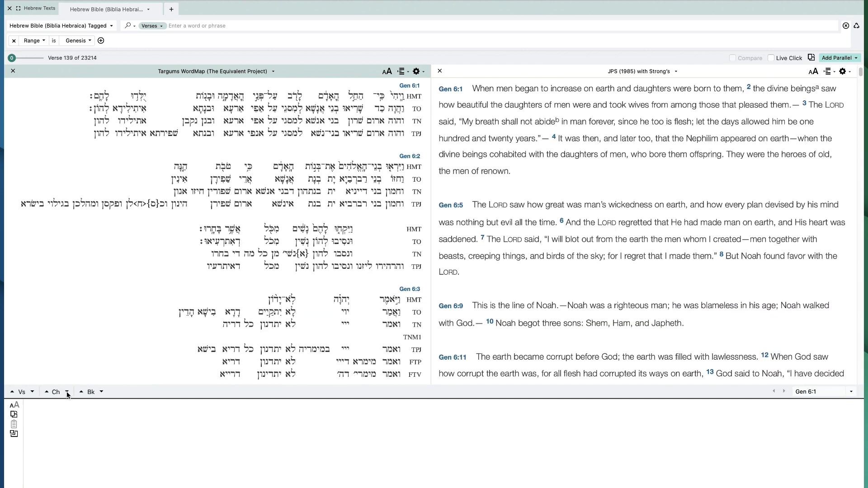
left_click(67, 392)
left_click(102, 393)
left_click(101, 393)
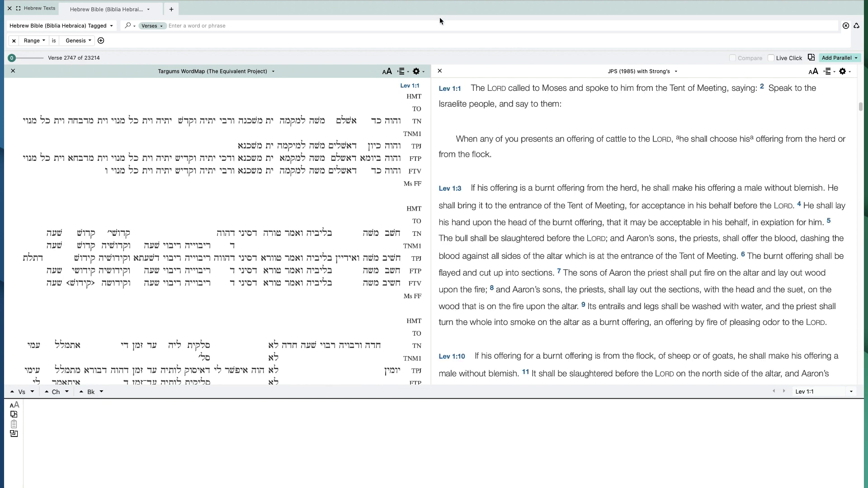
Examine the aligned Aramaic words in the second segment of Leviticus 1:1, where the Hebrew row is empty.
mouse_move(223, 255)
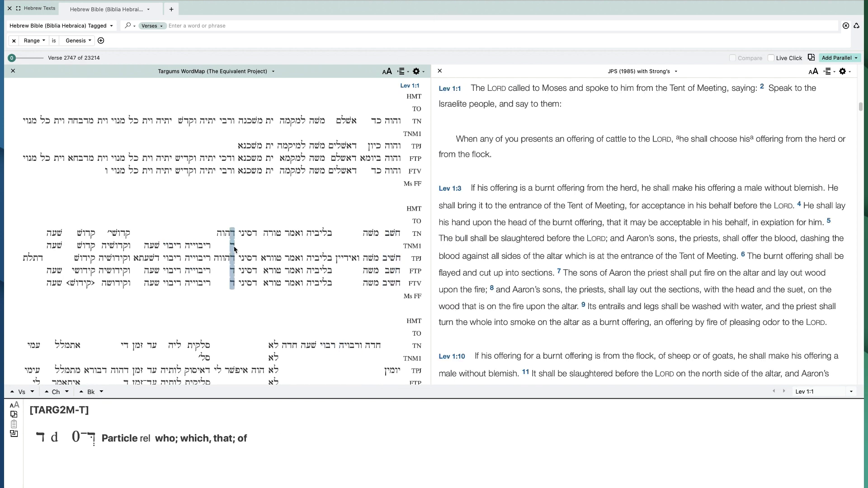
mouse_move(251, 235)
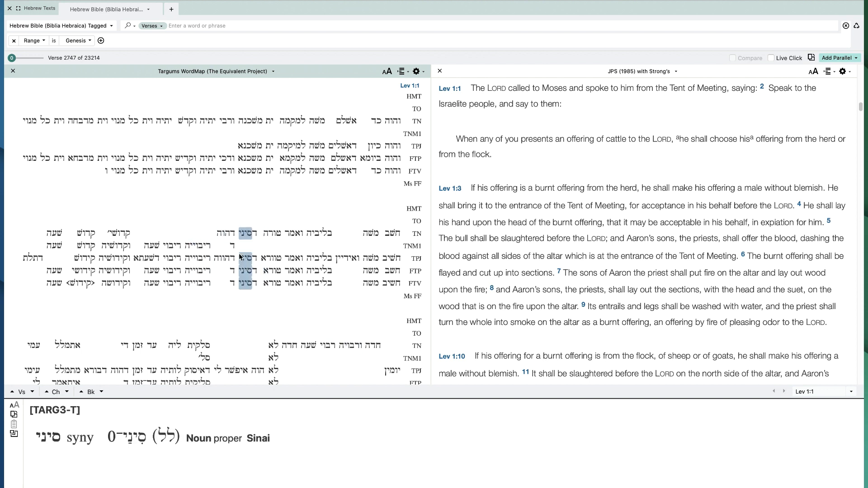
mouse_move(223, 235)
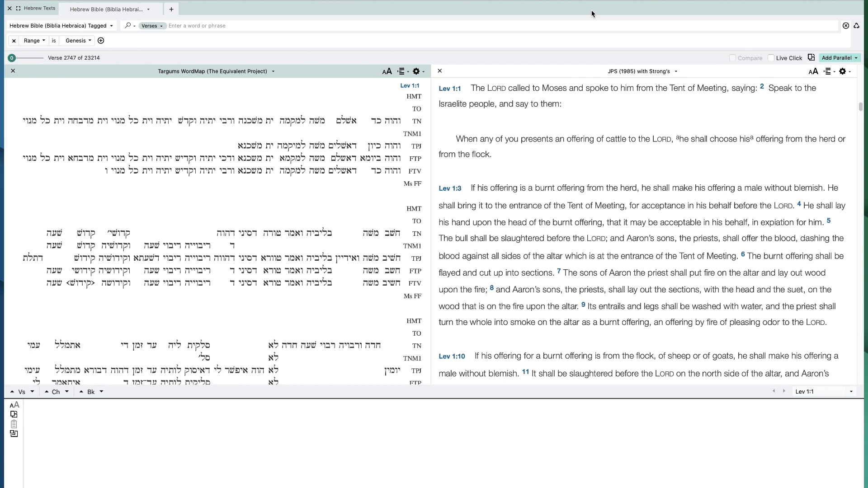
Return the texts to Genesis 1:1 and close the JPS (1985) pane beside the Targums WordMap.
left_click_drag(861, 107, 862, 54)
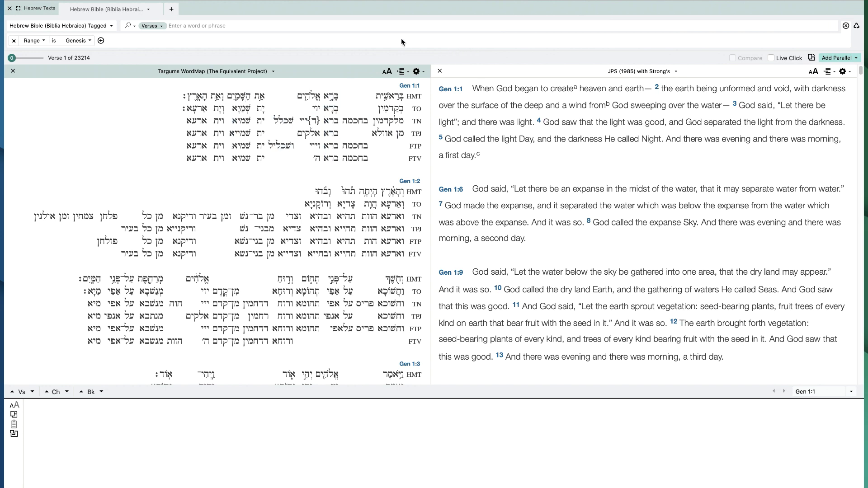
left_click(440, 70)
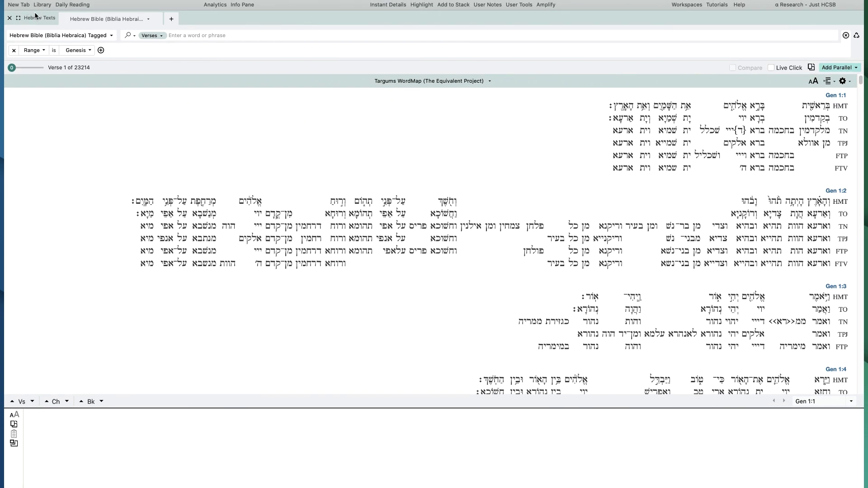
Open a Text Browser beside the WordMap and set it to show the Equivalent group of texts.
left_click(20, 12)
left_click(74, 84)
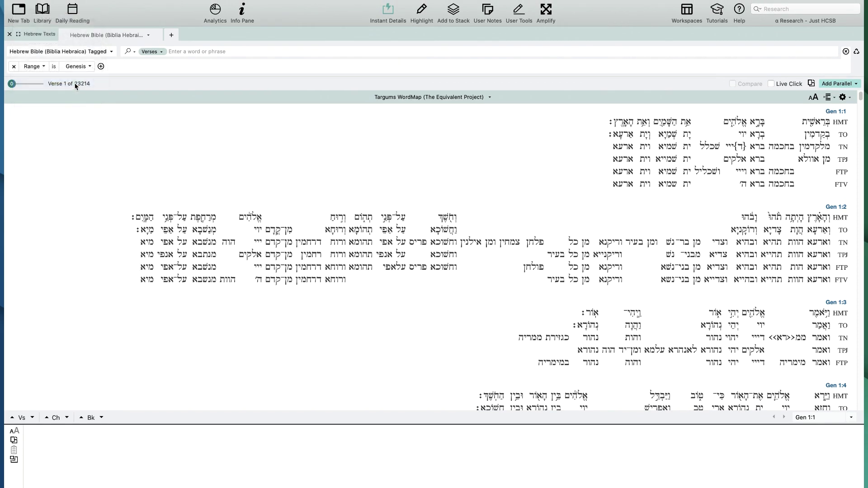
left_click(425, 52)
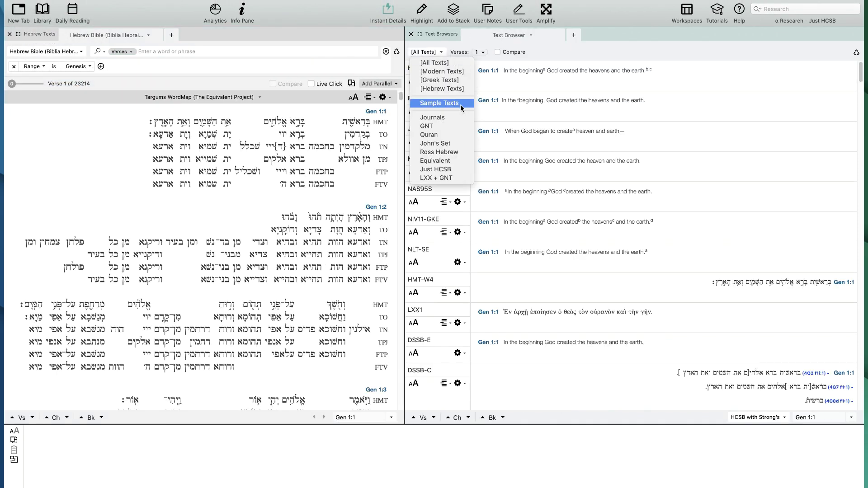
left_click(446, 162)
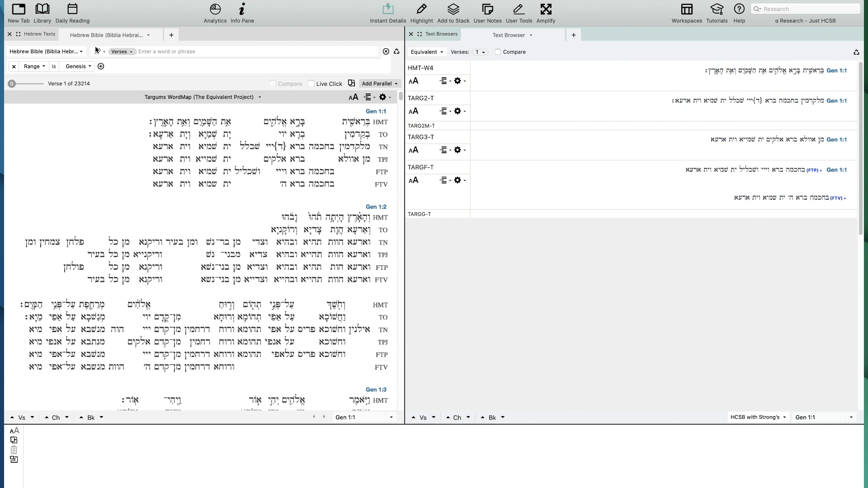
Open the Hebrew Bible Tagged in a new tab with TARG3-T, TARGG-T and TARGF-T as parallels, and compare the aligned words of Genesis 1:1.
left_click(17, 13)
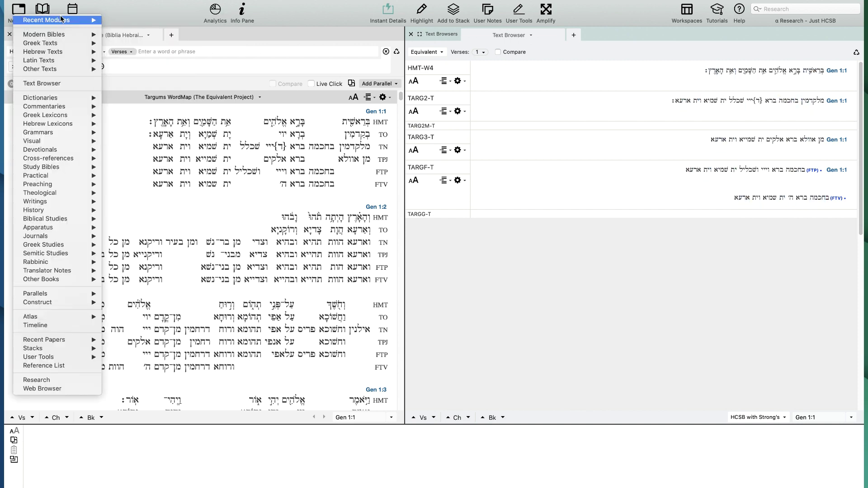
left_click(127, 22)
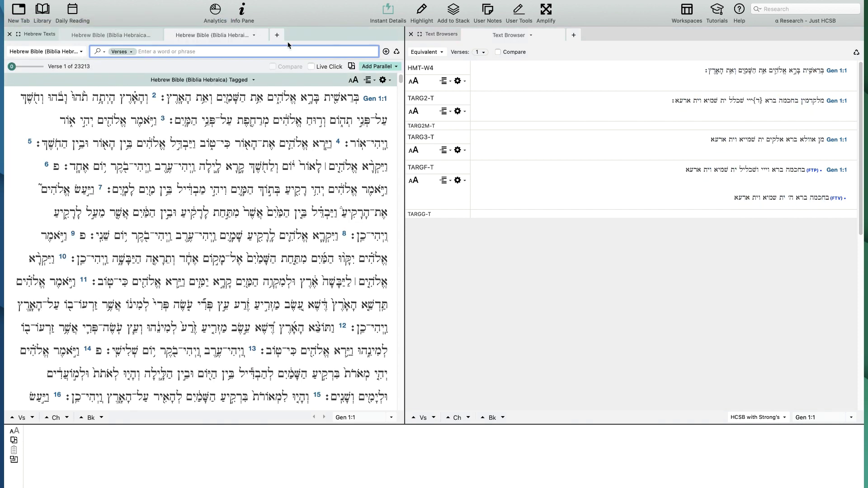
left_click(379, 67)
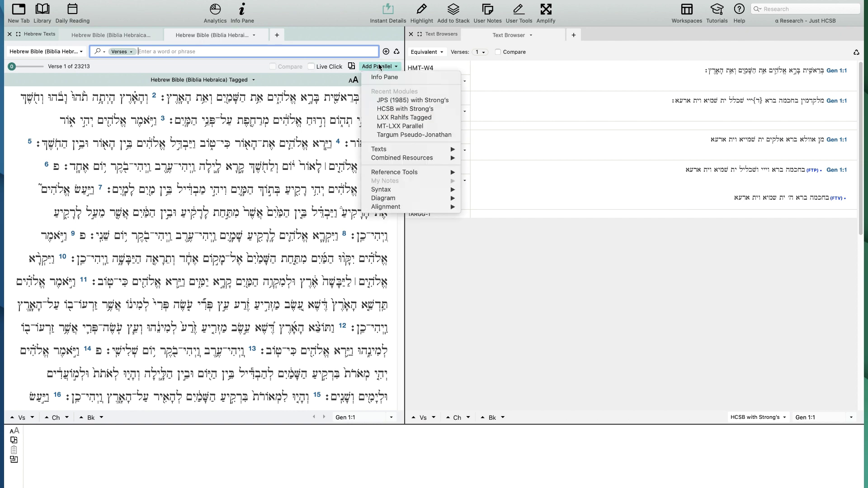
left_click(443, 135)
left_click(385, 66)
left_click(415, 135)
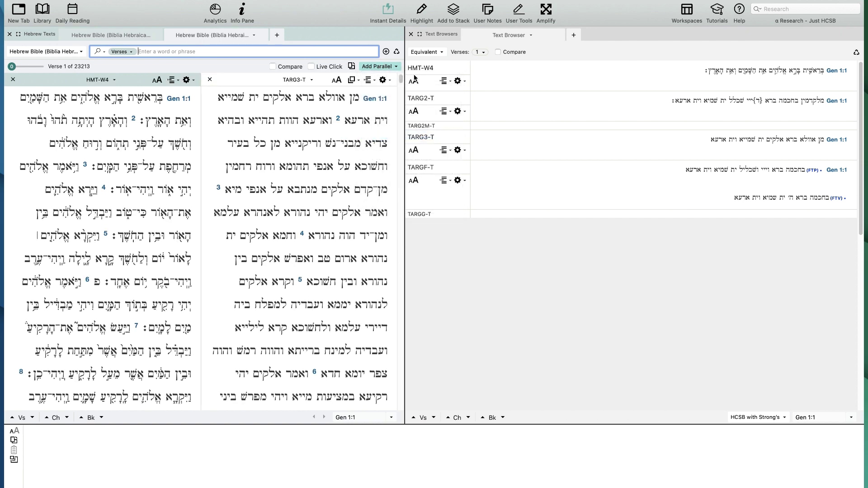
left_click(385, 67)
left_click(403, 135)
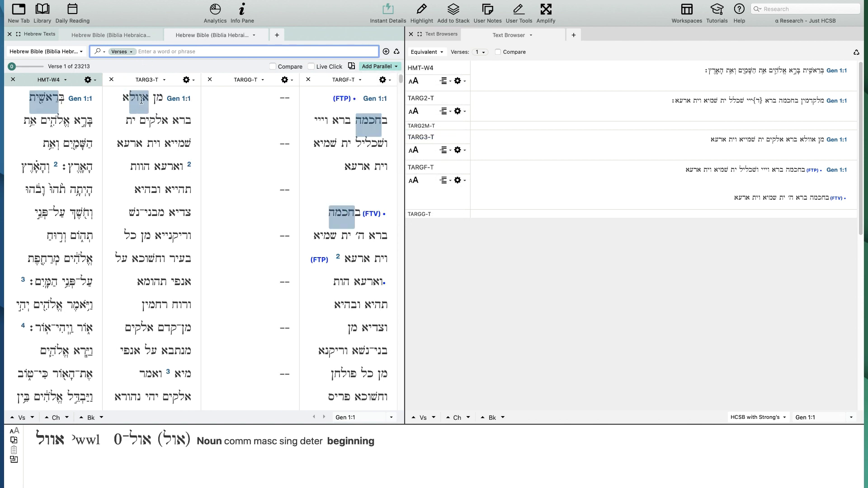
mouse_move(151, 100)
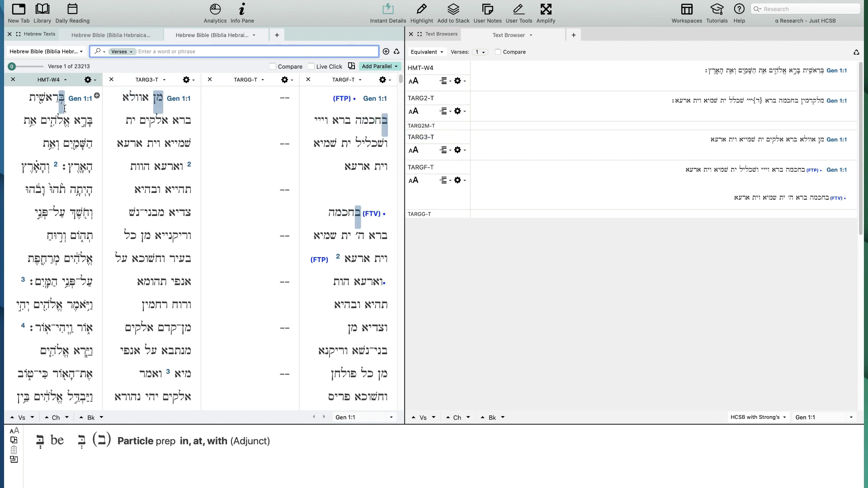
mouse_move(73, 176)
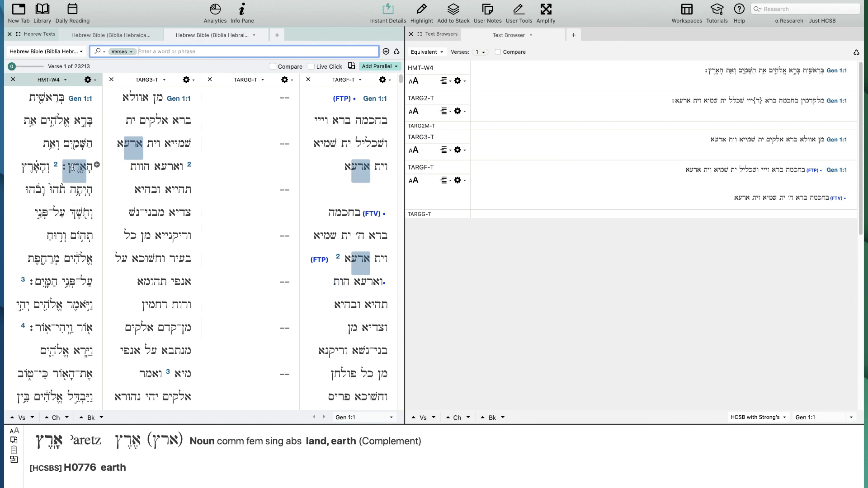
Close the Hebrew Bible tab with the parallel Targums and the Text Browser, keeping only the Targums WordMap.
left_click(171, 35)
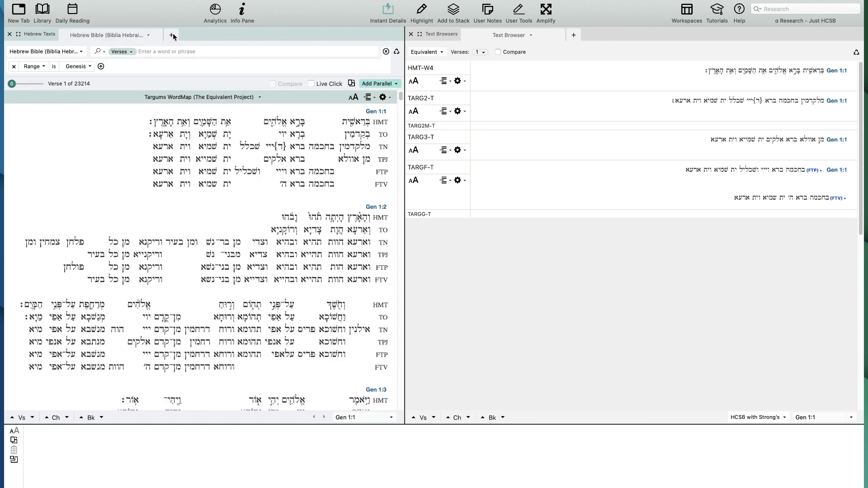
left_click(411, 34)
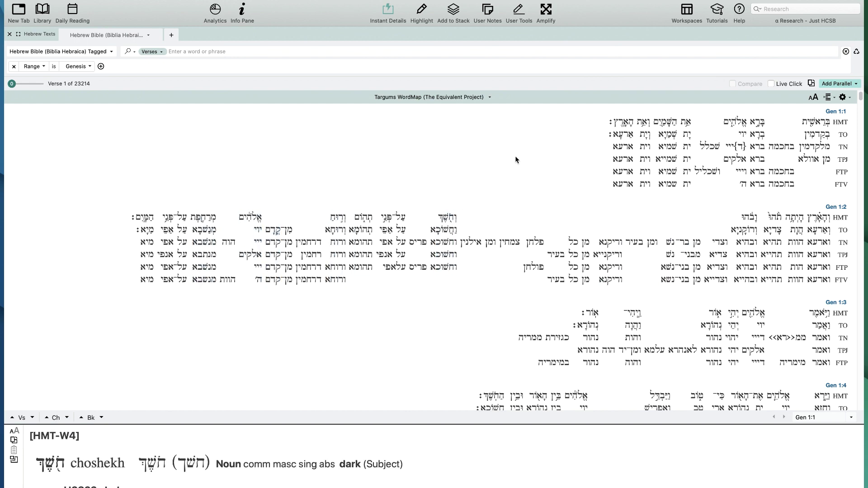
Examine the aligned Targum words in the WordMap for Genesis 1:4 to 1:6 and look up a TPJ word in 1:6.
scroll(558, 199, "down", 5)
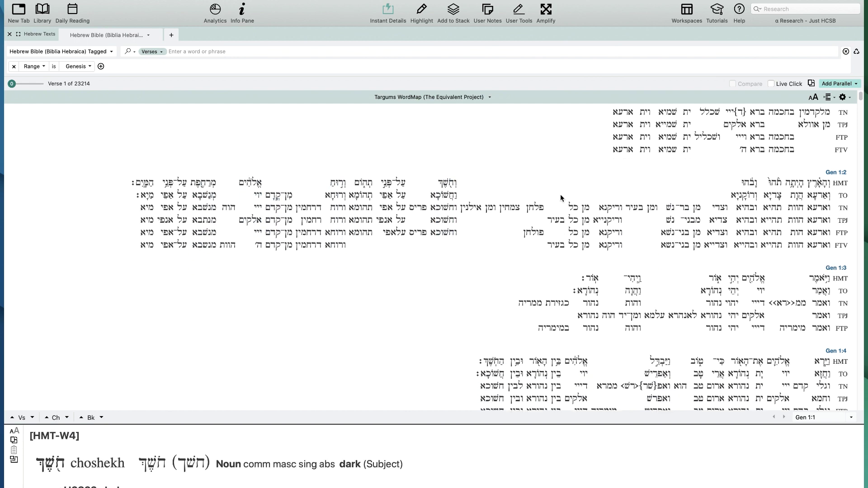
scroll(560, 197, "down", 4)
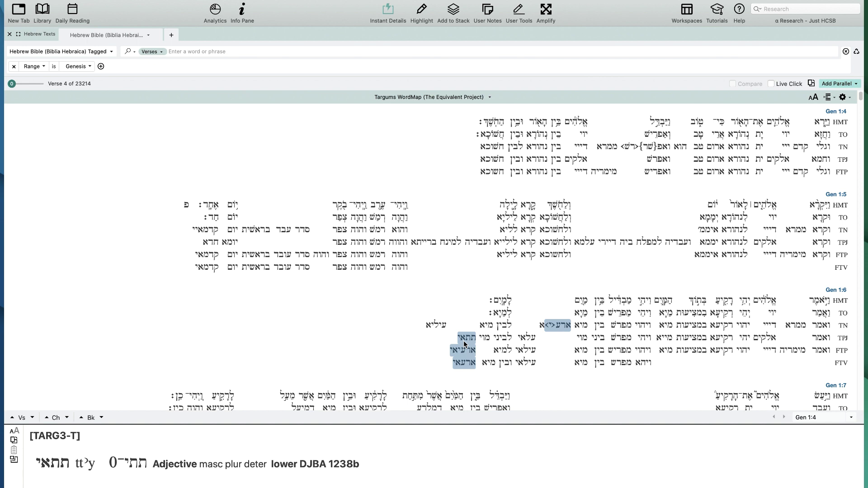
Browse the Targums WordMap forward to Leviticus 18:16-19 and return to Genesis 1:1.
left_click_drag(861, 95, 861, 142)
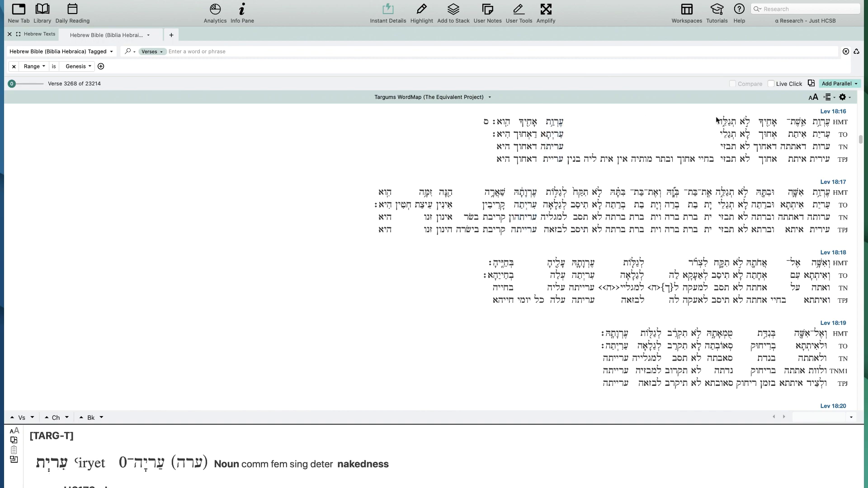
left_click_drag(861, 141, 863, 90)
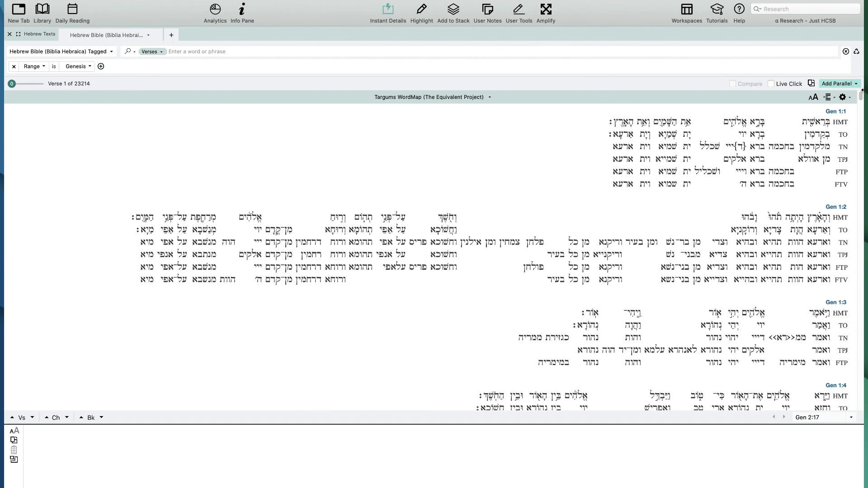
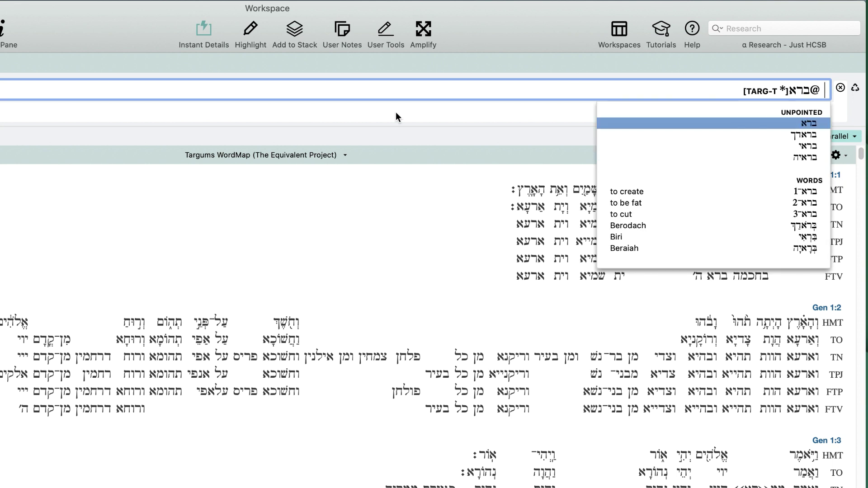
key("Return")
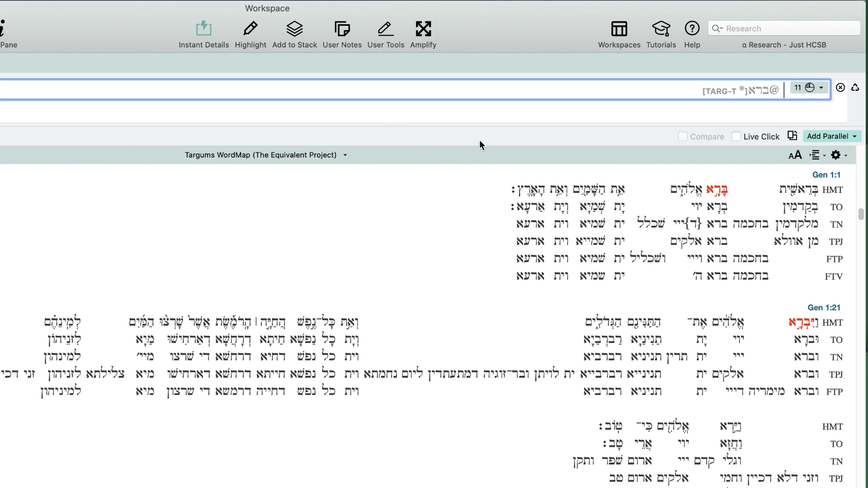
triple_click(726, 90)
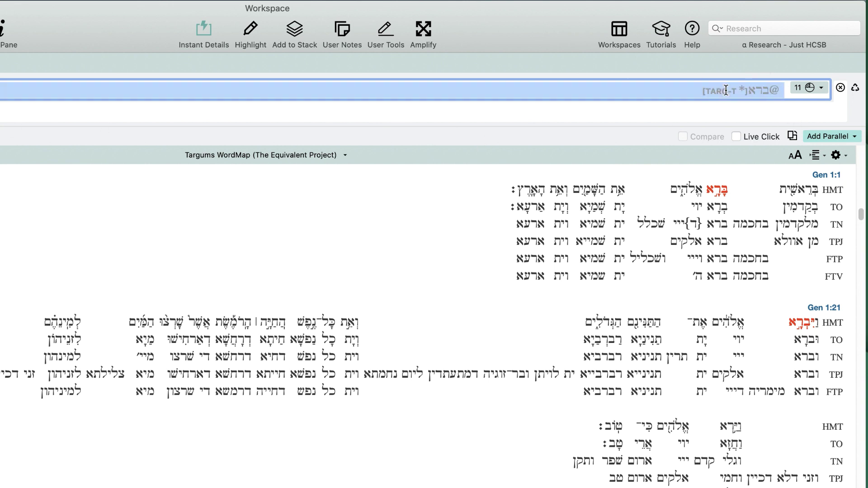
left_click(726, 90)
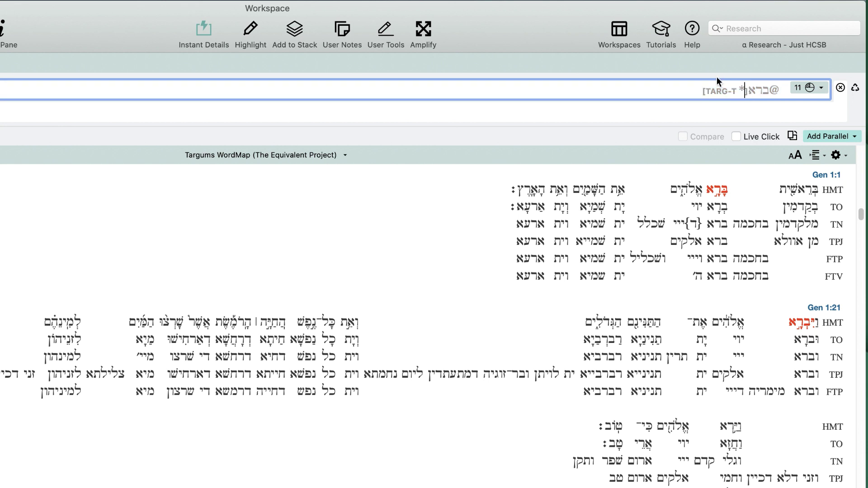
left_click(806, 89)
left_click(766, 194)
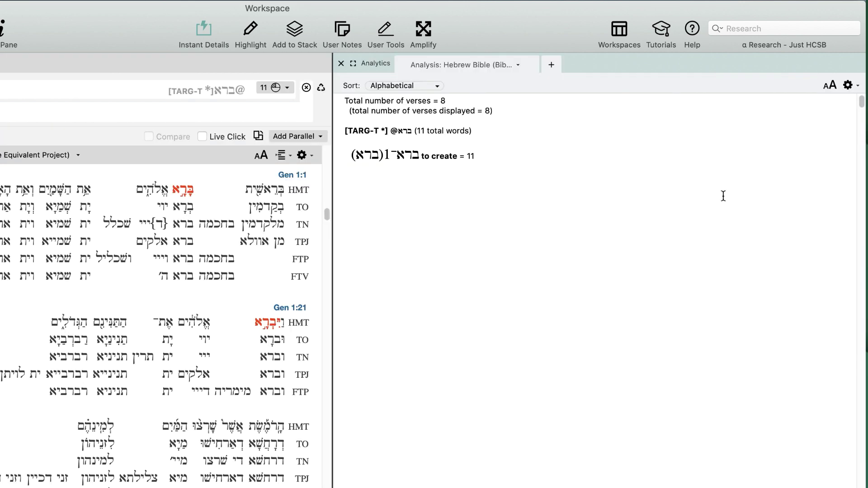
Add Intertext under LEX in the analysis display, using Targums Tagged as the source with inflected forms.
key("super+t")
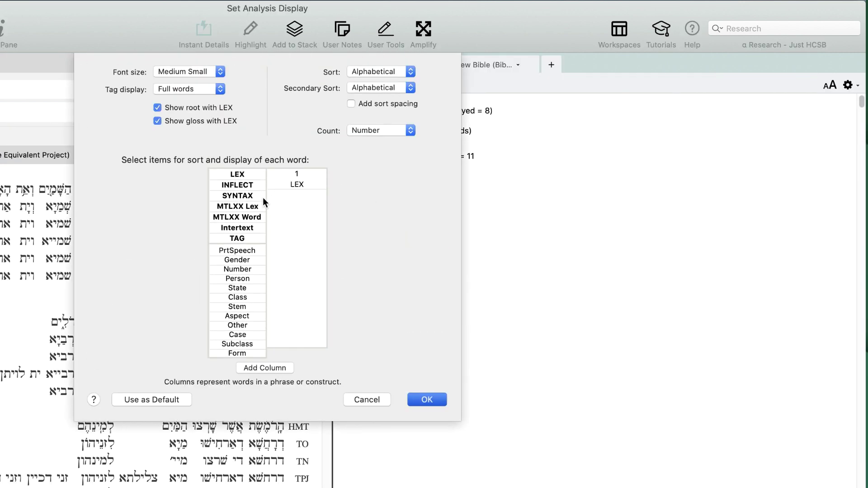
left_click_drag(245, 227, 317, 210)
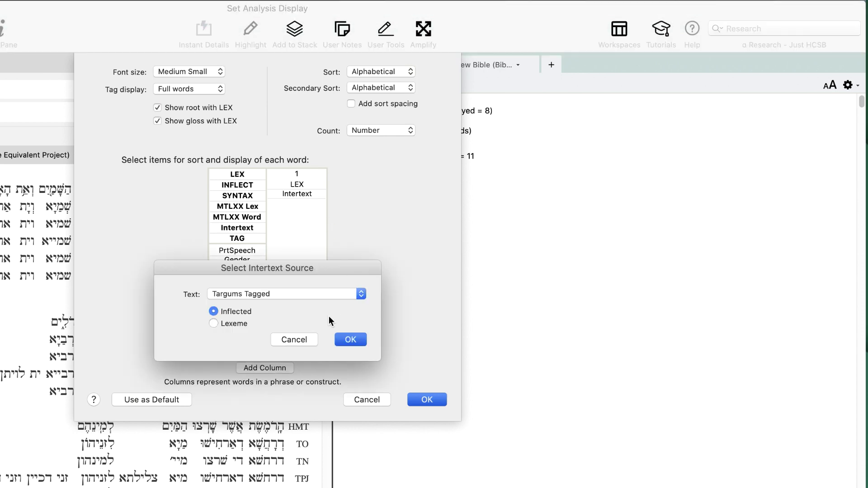
left_click(349, 340)
left_click(441, 400)
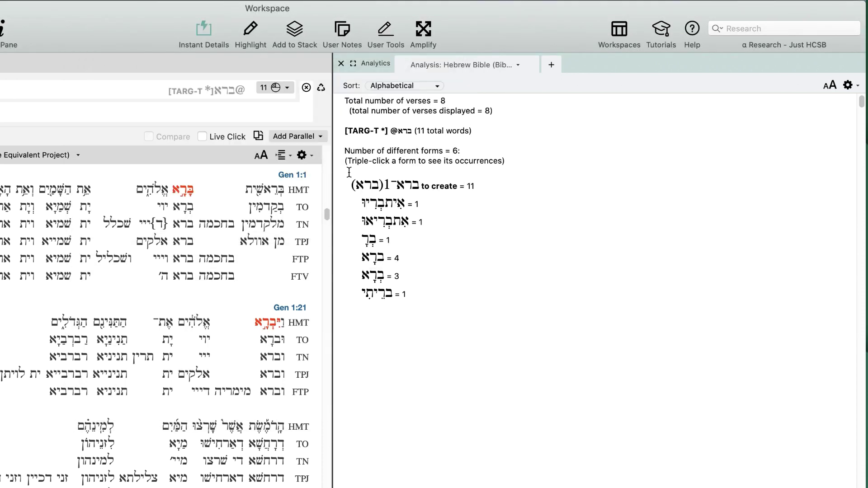
Examine the Targum forms listed under ברא in the analysis, making the WordMap pane slightly wider, and close the analysis.
left_click_drag(335, 171, 362, 171)
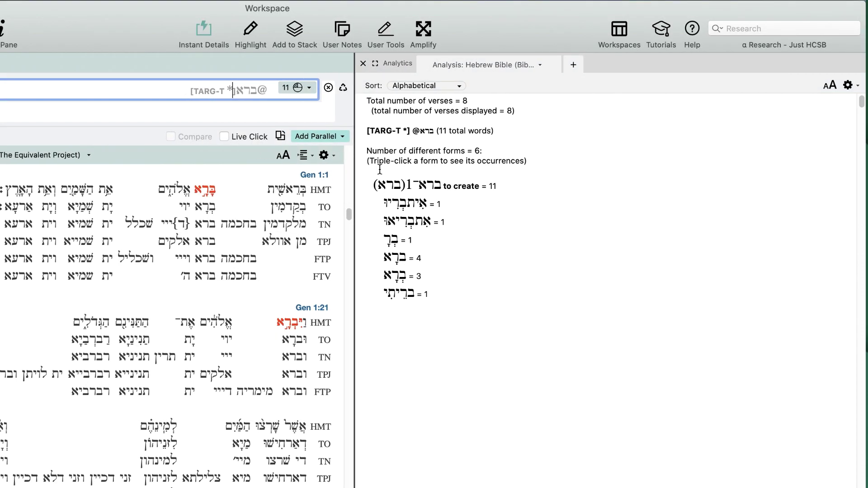
left_click_drag(384, 198, 411, 299)
left_click(432, 293)
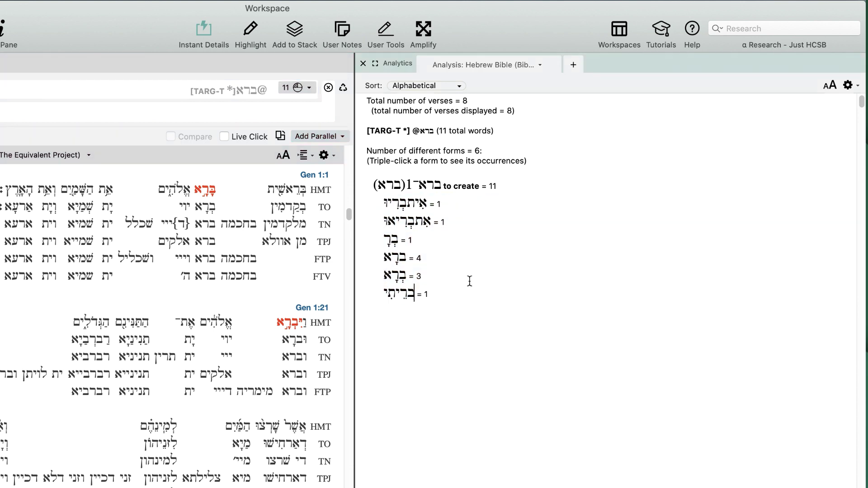
left_click(364, 65)
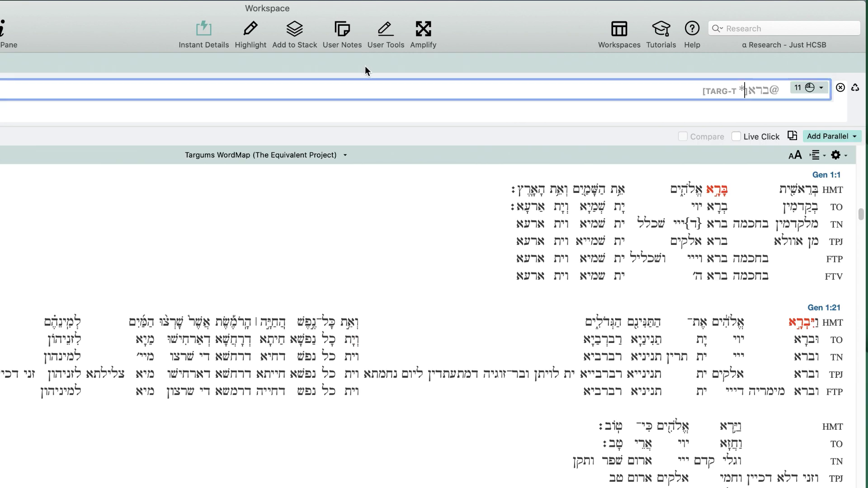
Clear the word search and start a TEXT command that uses Targums Tagged as its text.
triple_click(482, 92)
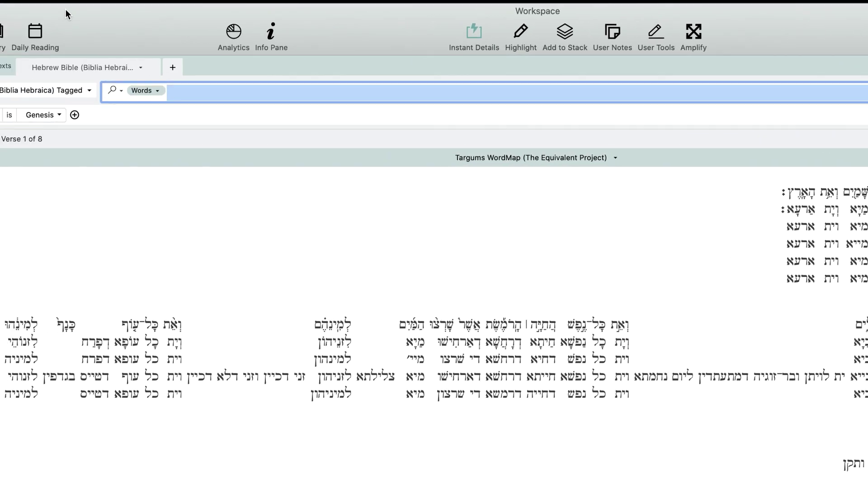
left_click(111, 1)
mouse_move(168, 74)
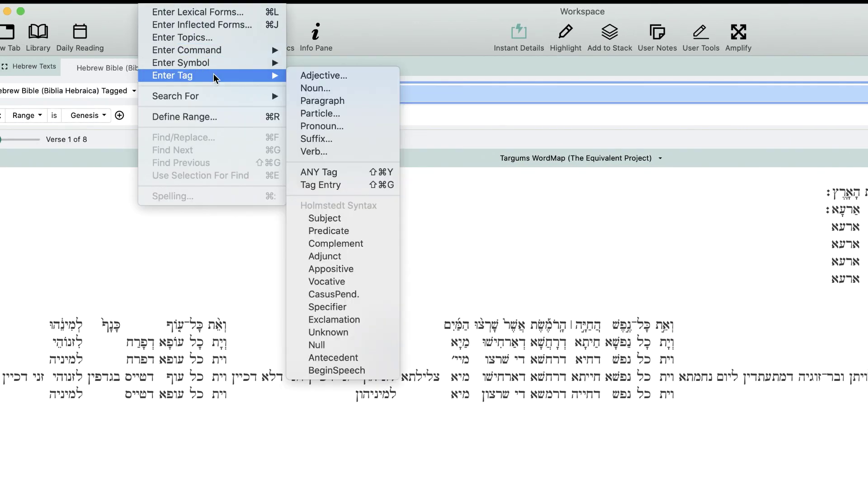
left_click(425, 233)
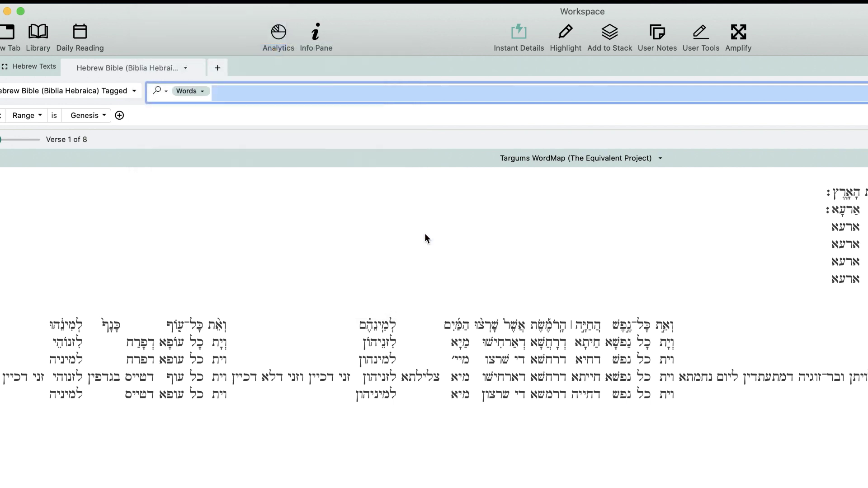
left_click(541, 74)
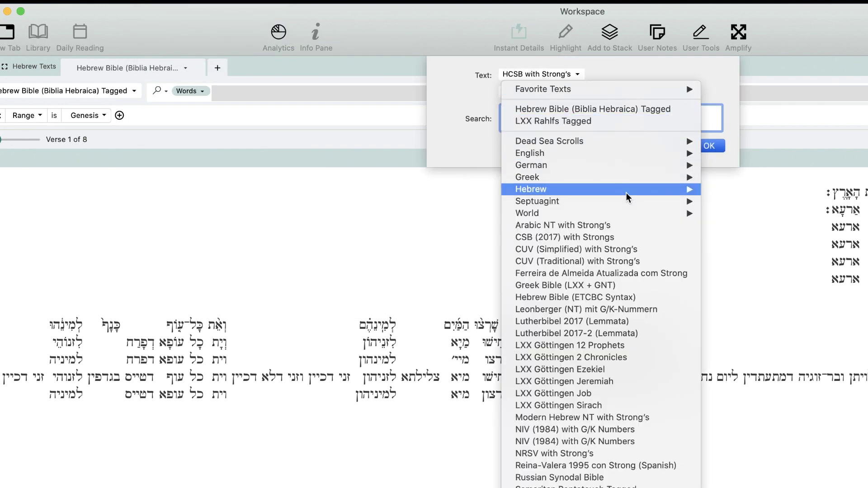
mouse_move(625, 191)
left_click(840, 237)
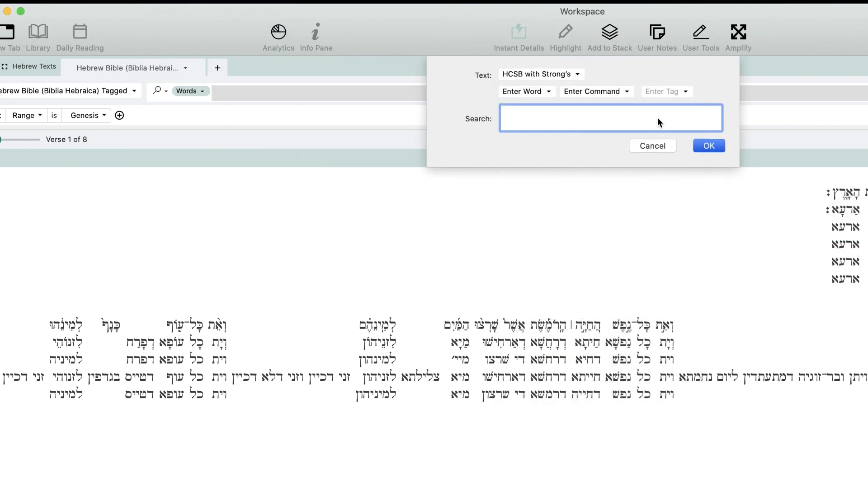
Enter the masculine noun tag as the Targums search term and run the search [TARG-T [NOUN masculine]].
left_click(662, 91)
left_click(713, 120)
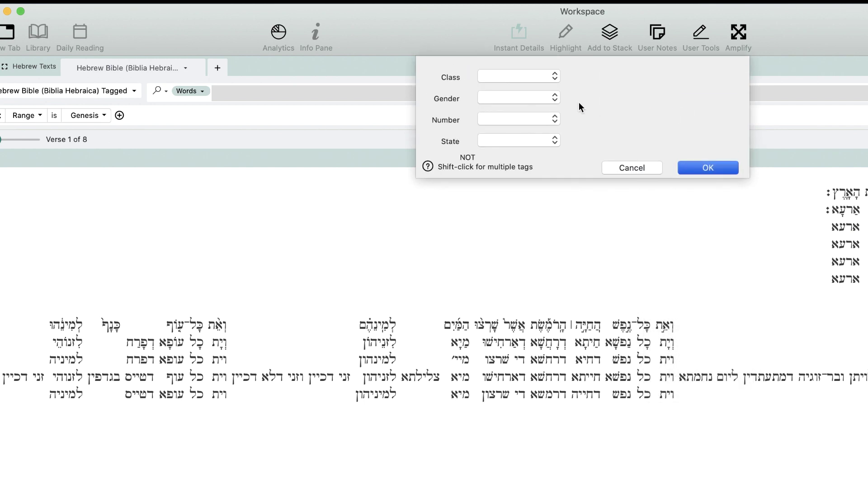
left_click(491, 98)
left_click(503, 110)
left_click(703, 170)
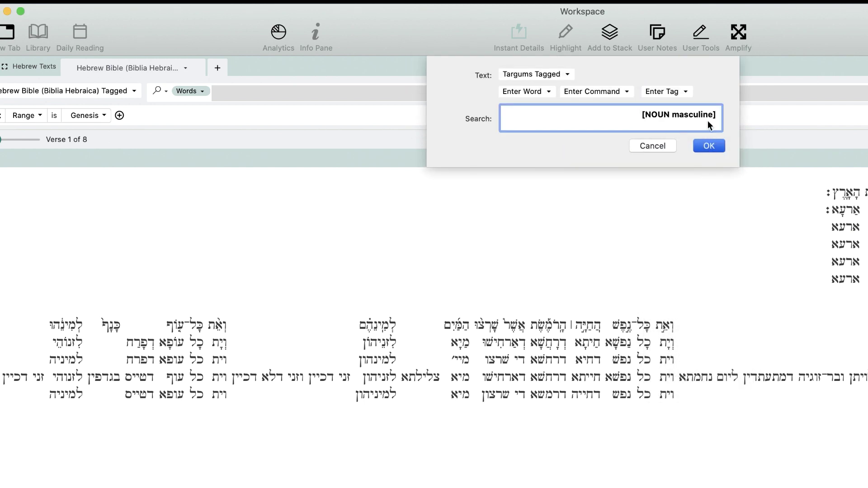
left_click(709, 148)
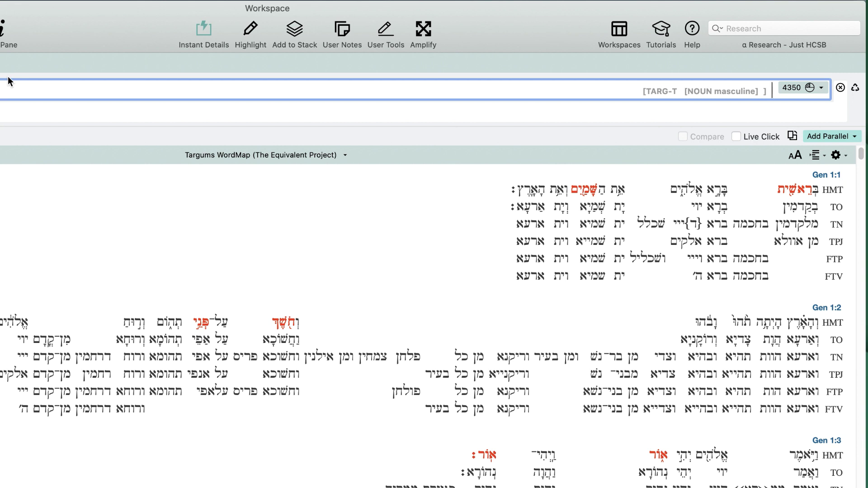
Open an analysis of the masculine noun hits, examine the listed Hebrew words, and close it.
left_click(800, 87)
left_click(798, 198)
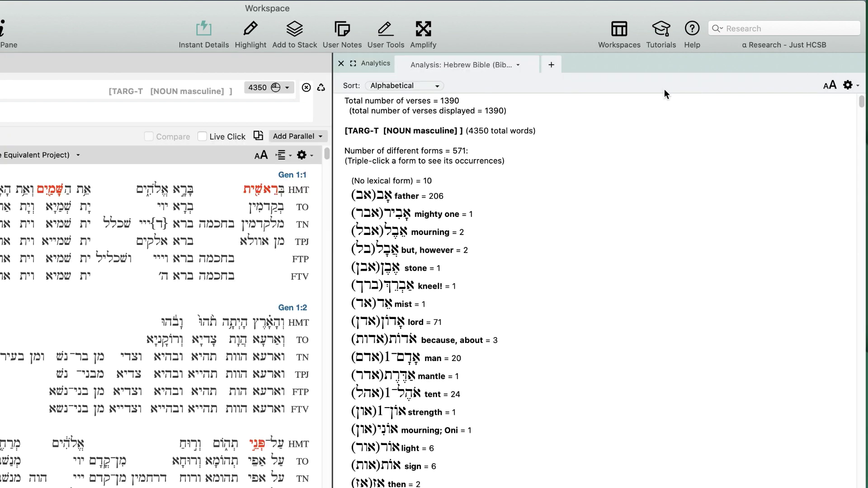
left_click_drag(360, 191, 418, 358)
left_click(341, 63)
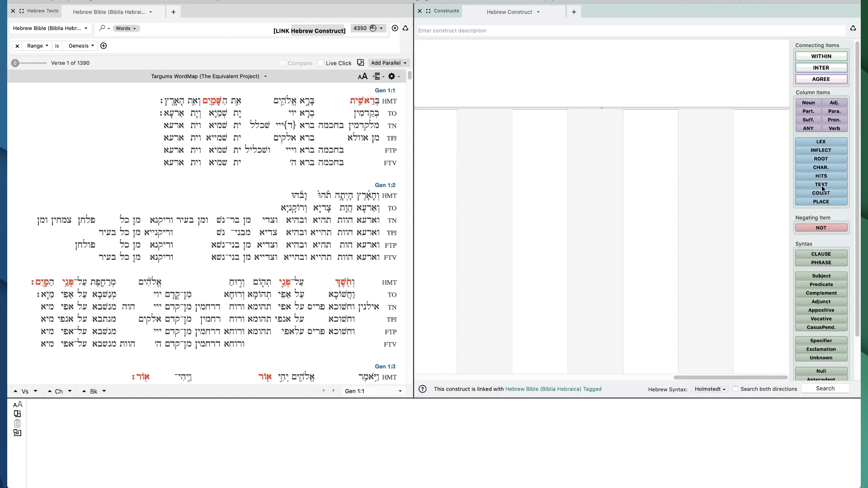
Add a TEXT item to the first column of the Hebrew Construct, searching Targums Tagged for [NOUN masculine].
left_click_drag(821, 185, 759, 151)
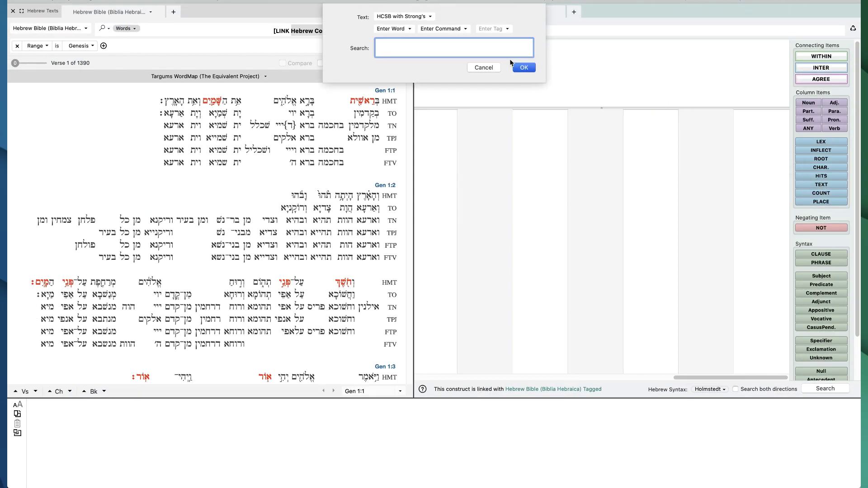
left_click(404, 17)
mouse_move(502, 132)
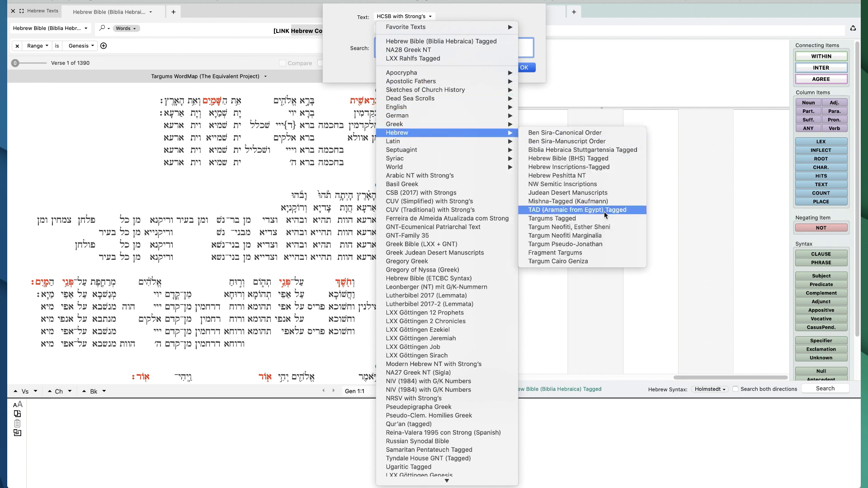
left_click(603, 218)
left_click(493, 28)
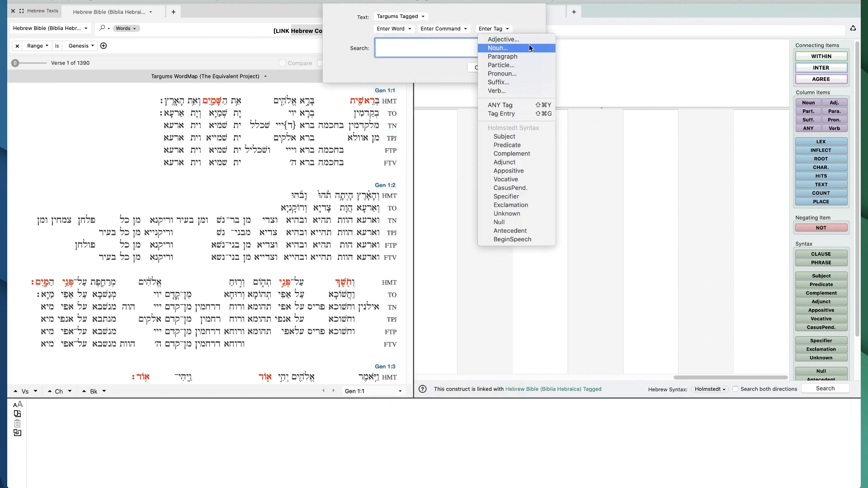
left_click(529, 48)
left_click(380, 35)
left_click(385, 42)
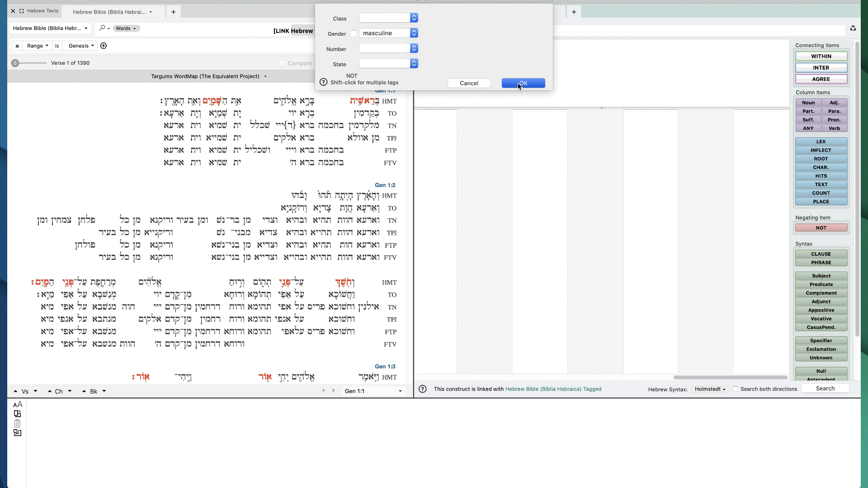
left_click(520, 83)
left_click(523, 71)
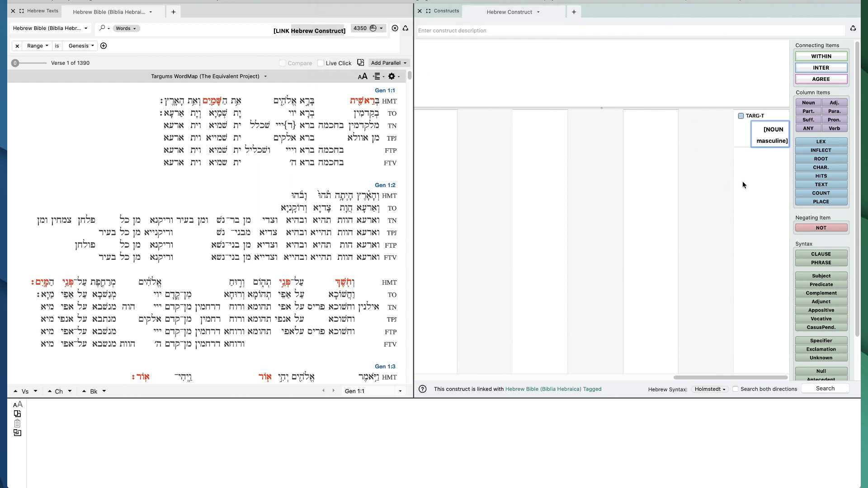
Add a feminine Noun item below the TARG-T item in the same construct column and run the linked search.
left_click_drag(813, 103, 771, 166)
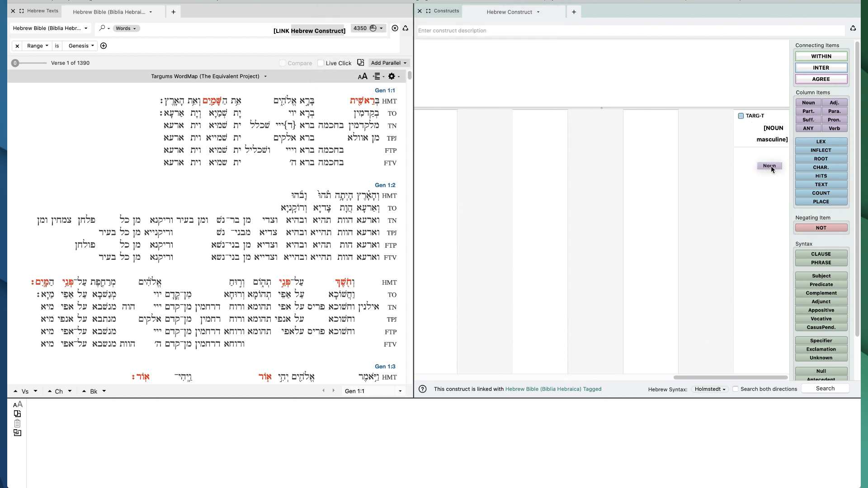
left_click(405, 34)
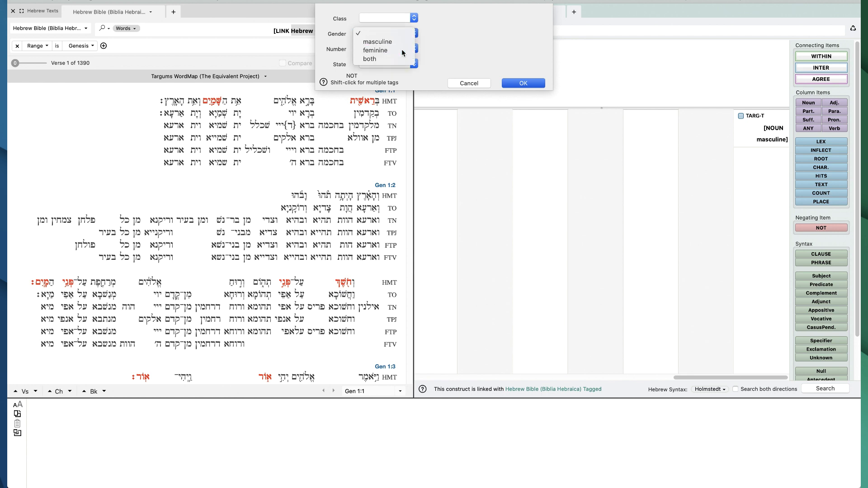
left_click(384, 50)
left_click(524, 83)
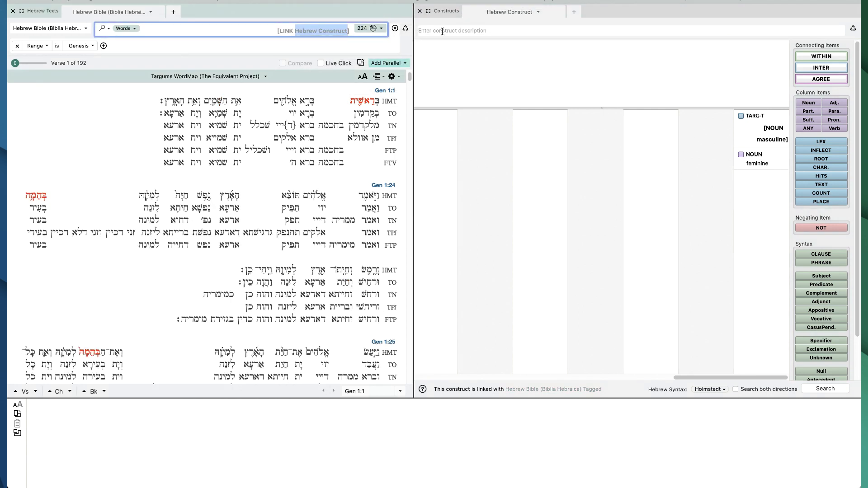
left_click(428, 44)
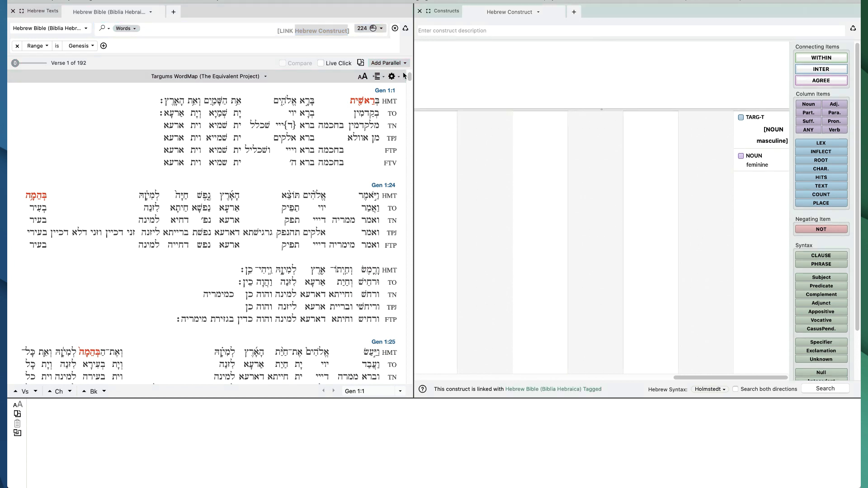
mouse_move(360, 107)
Reverse the genders in the construct, with [NOUN fem] for TARG-T and masculine for the Hebrew noun, and rerun the search.
left_click(772, 144)
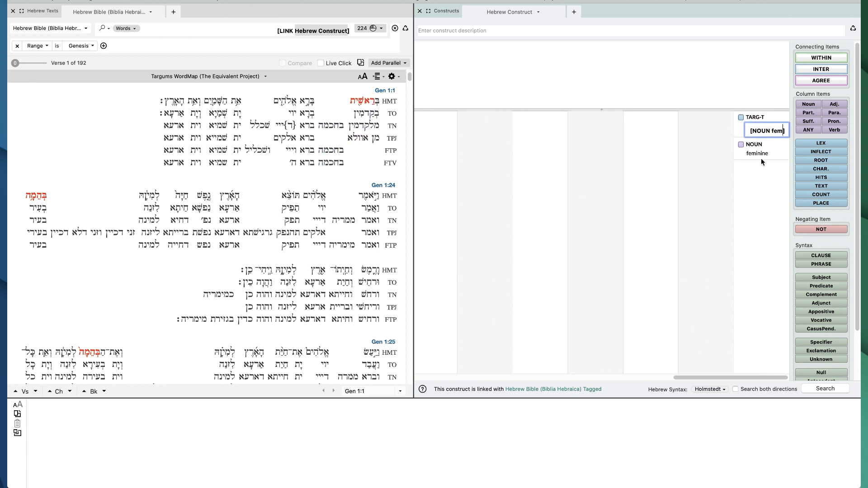
double_click(767, 130)
left_click(388, 8)
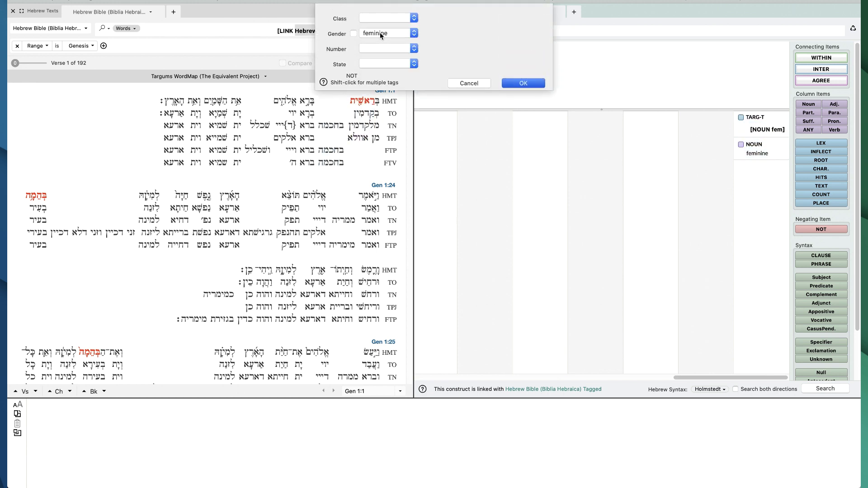
left_click(384, 23)
key("Return")
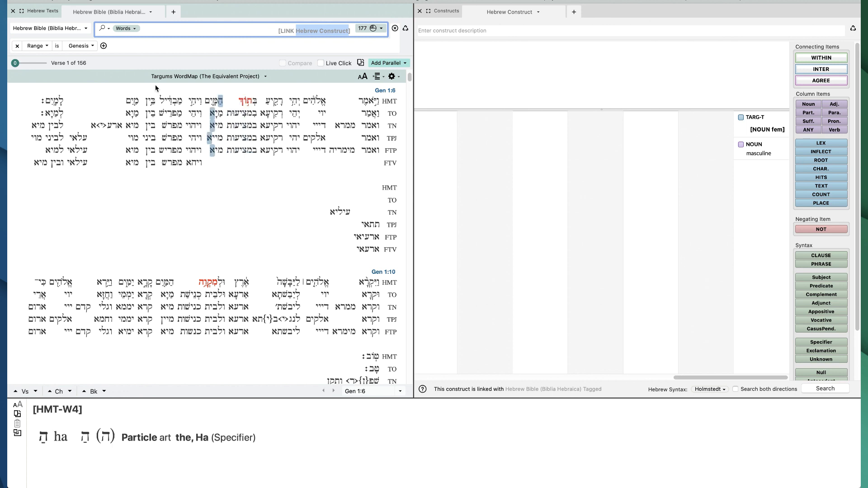
Switch the linked search text to Targum Pseudo-Jonathan, keeping the same Hebrew Construct for the search.
left_click(62, 28)
mouse_move(79, 40)
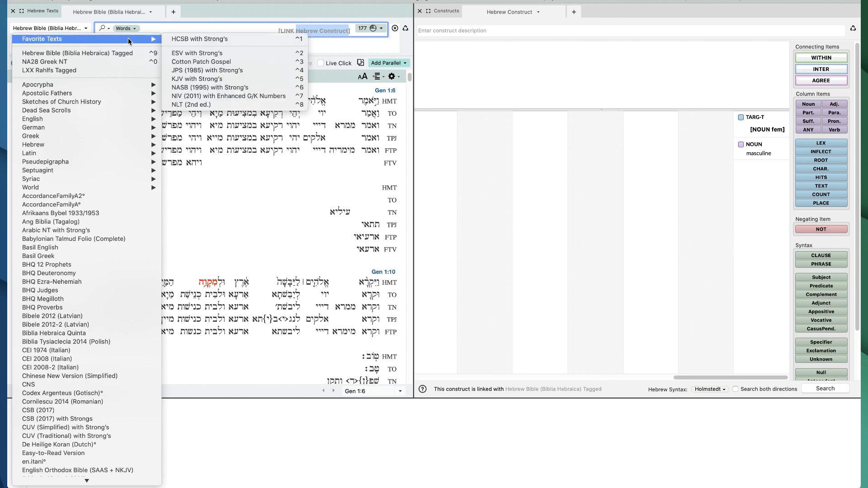
mouse_move(57, 142)
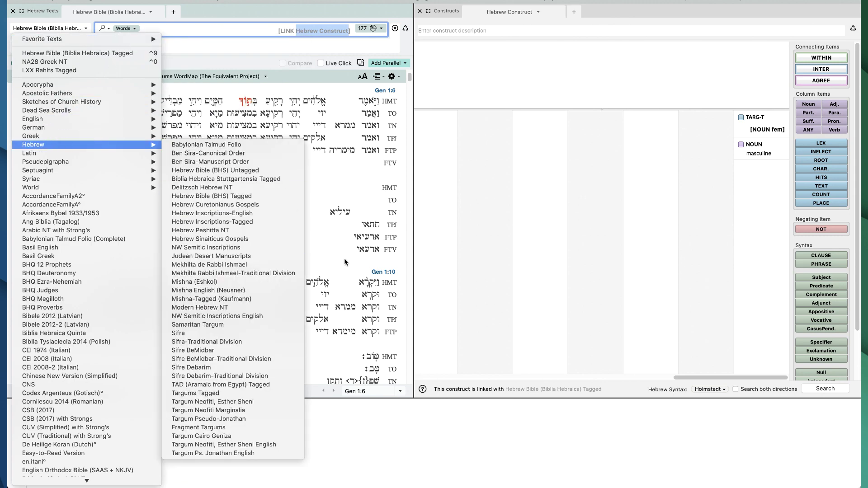
left_click(281, 418)
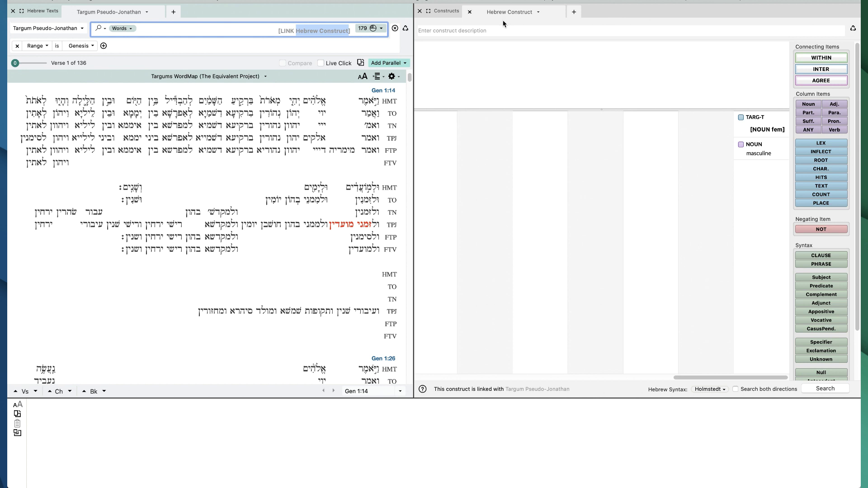
Clear the Hebrew Construct and add a LEX item matching any word (*) in the first column.
mouse_move(366, 232)
left_click(746, 172)
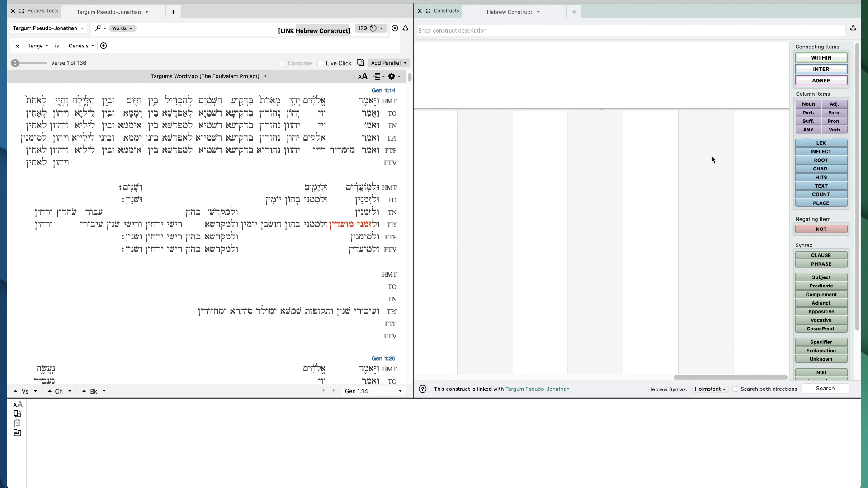
key("Escape")
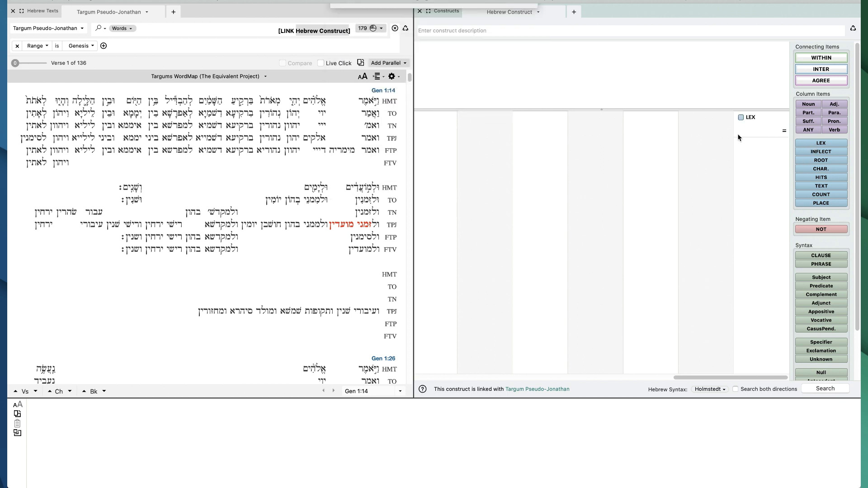
left_click(733, 219)
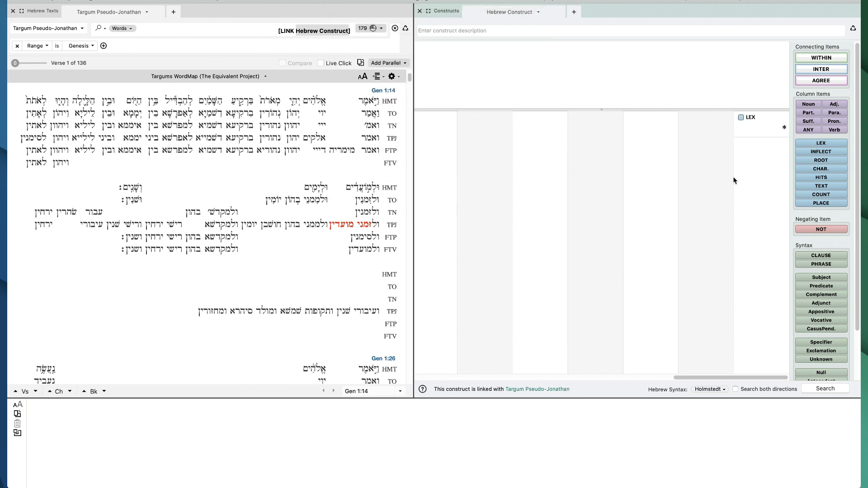
Below LEX, add a TEXT item searching Hebrew Bible (Biblia Hebraica) Tagged for *, negate it with NOT, and run the linked search.
left_click(763, 169)
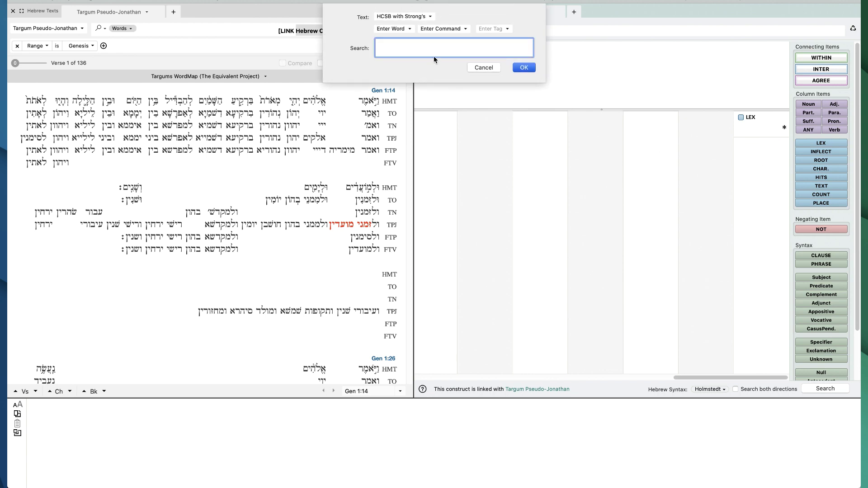
left_click(406, 18)
left_click(434, 39)
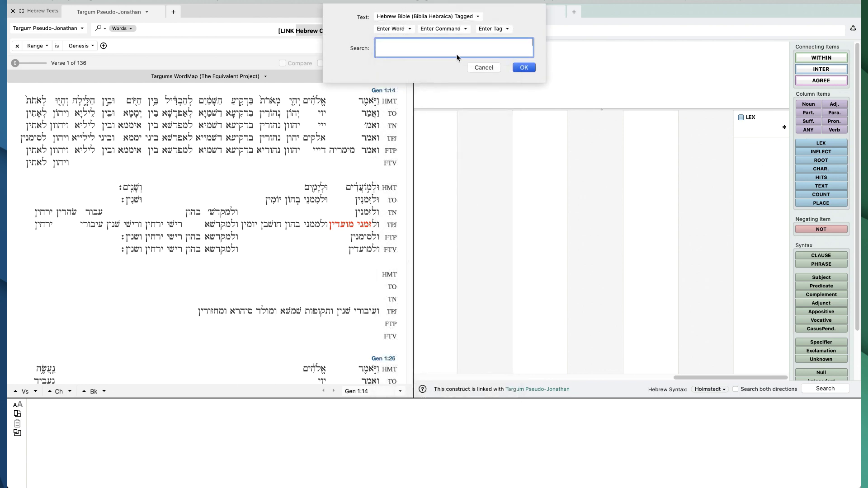
key("Return")
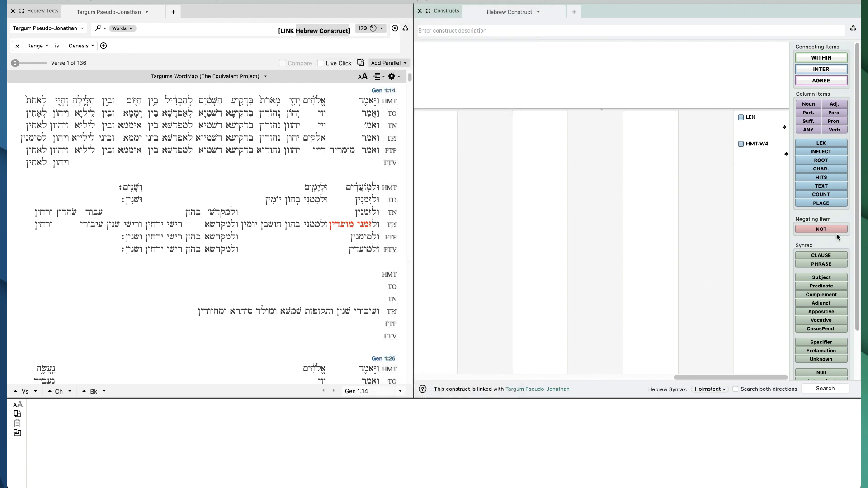
left_click_drag(836, 234, 756, 147)
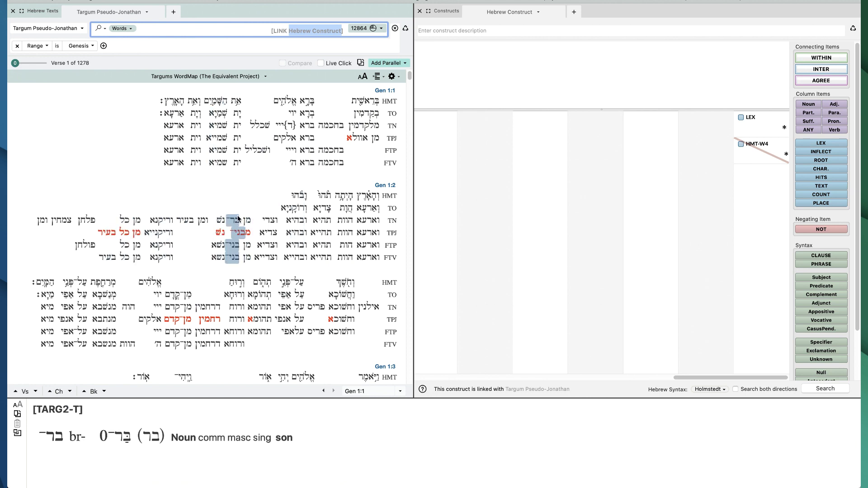
left_click(664, 201)
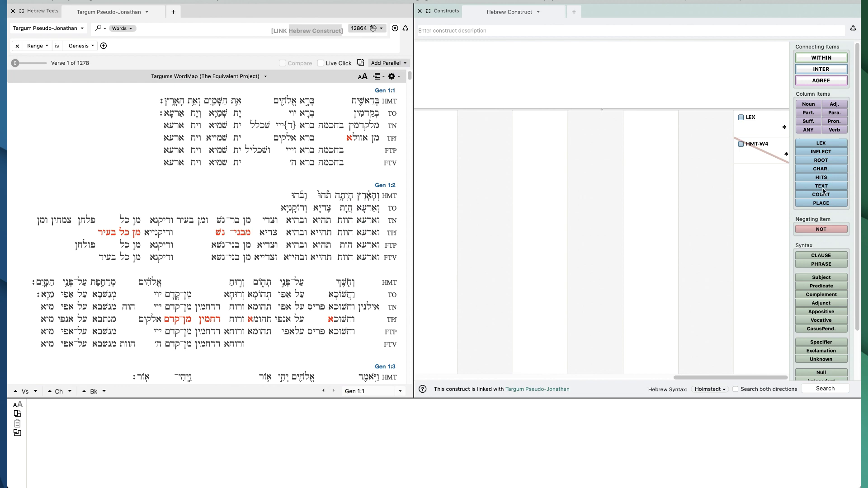
Add another TEXT item searching Targum Neofiti, Esther Sheni for *, negate it with NOT, and rerun the linked search.
left_click_drag(823, 188, 756, 183)
left_click(412, 19)
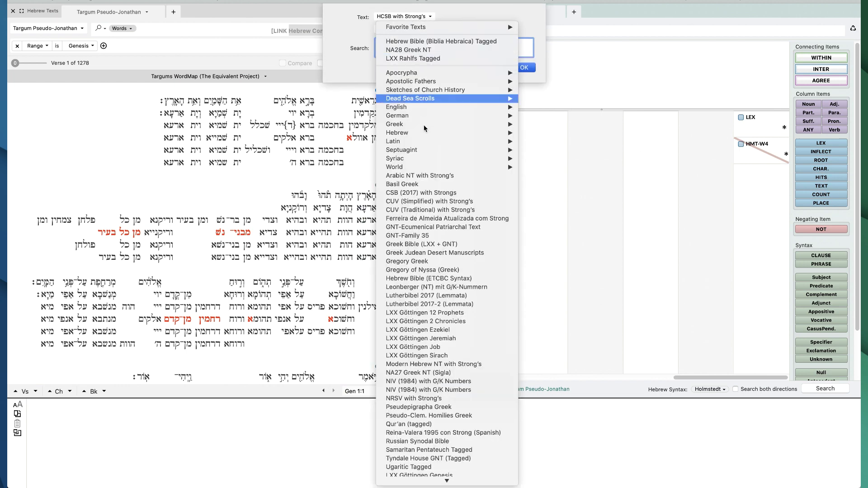
mouse_move(430, 132)
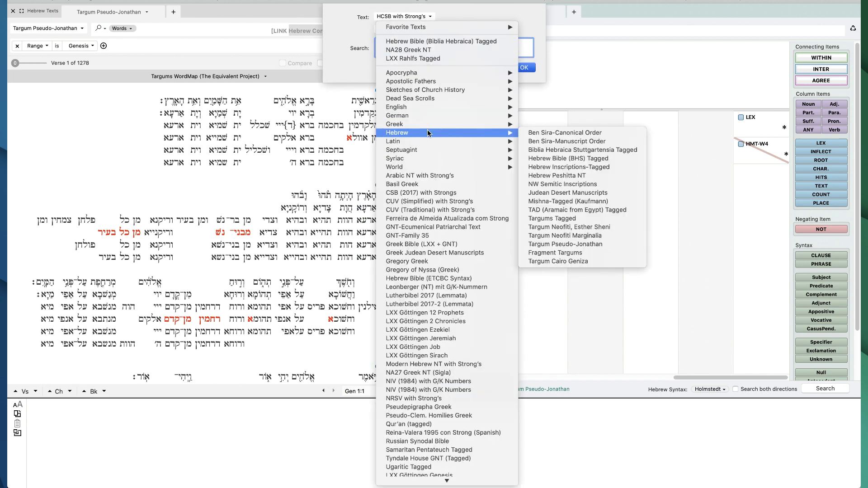
left_click(585, 229)
left_click(522, 68)
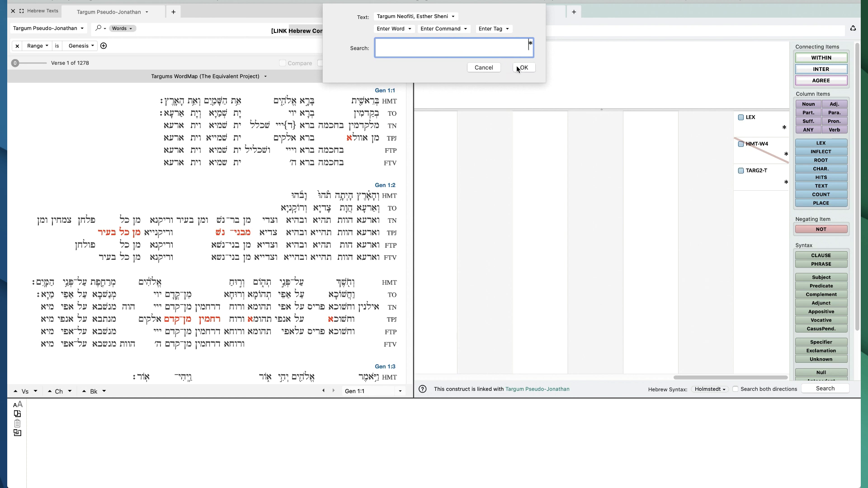
left_click_drag(771, 182, 765, 174)
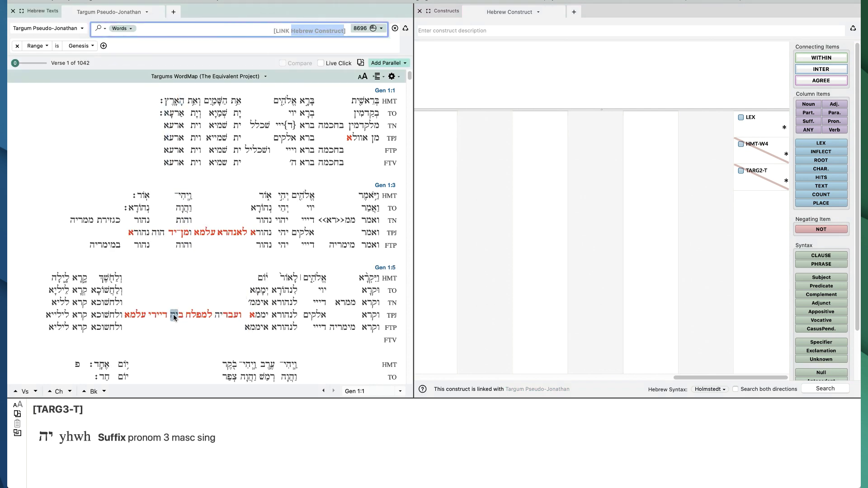
Examine the highlighted Pseudo-Jonathan words, chart the hits as a pie chart by Stem, and close the chart.
scroll(129, 312, "down", 5)
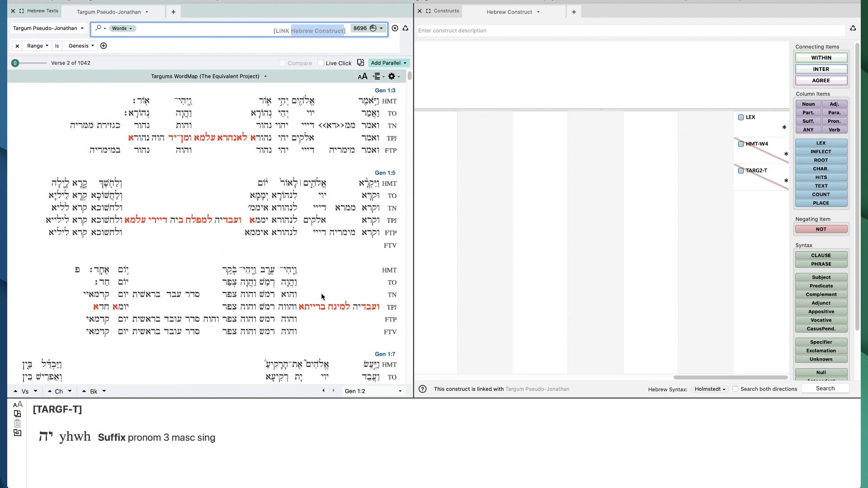
scroll(289, 285, "down", 10)
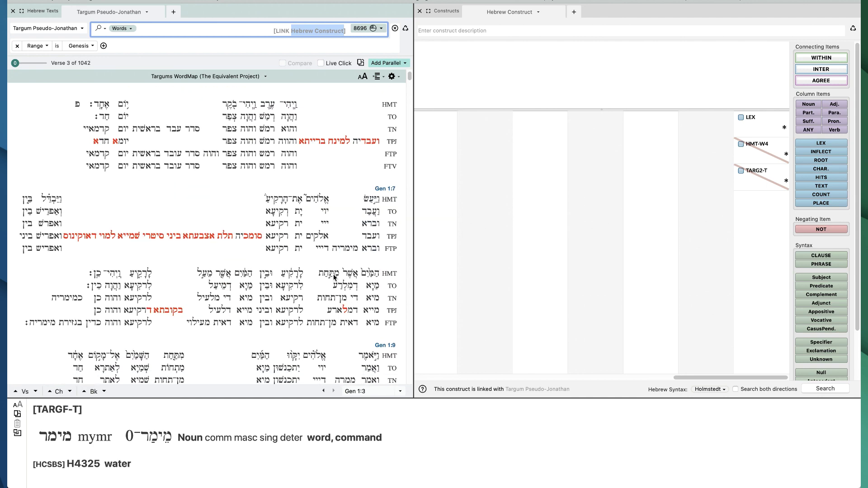
scroll(260, 295, "up", 15)
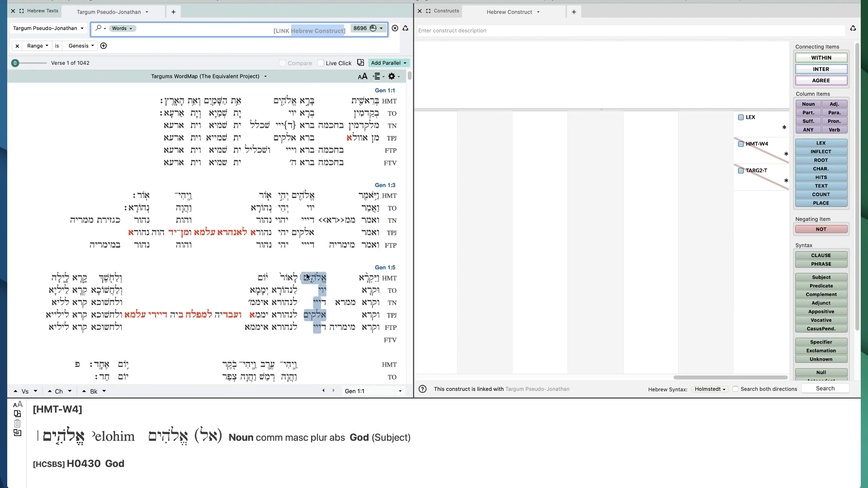
left_click(372, 28)
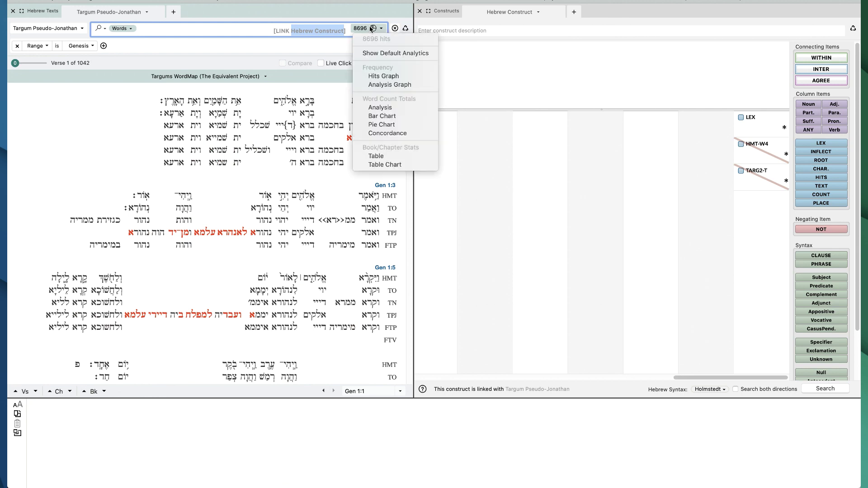
left_click(360, 126)
left_click(830, 26)
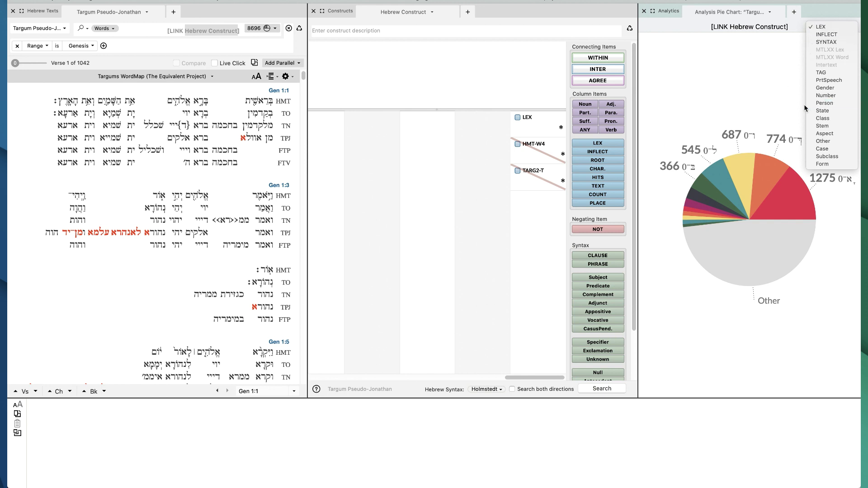
left_click(822, 126)
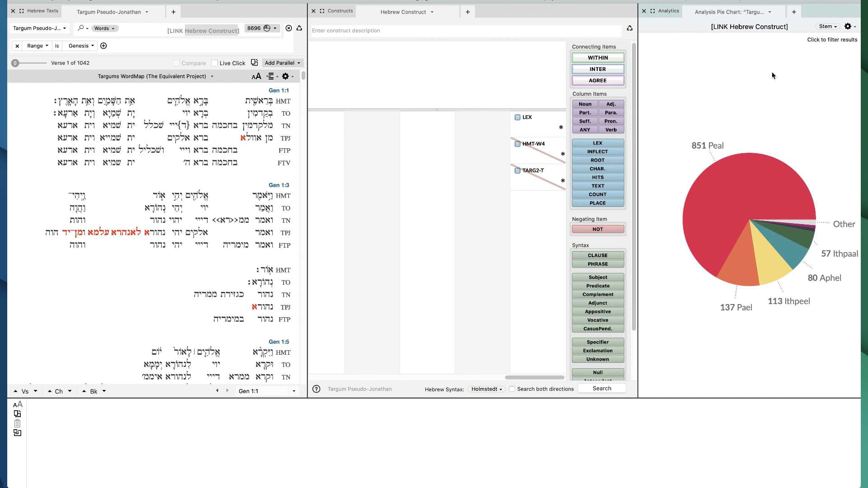
left_click(644, 11)
Show a hits graph of the search, open the text from its Genesis 50 peak, and examine the highlighted words.
left_click(362, 31)
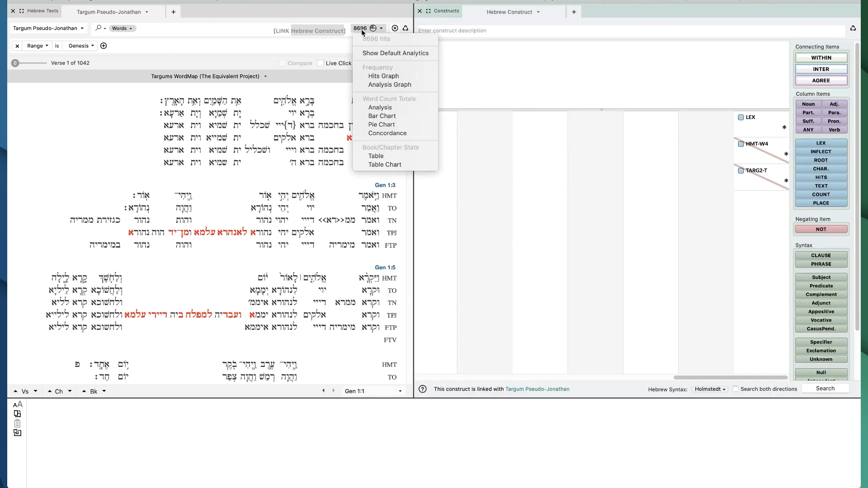
left_click(407, 76)
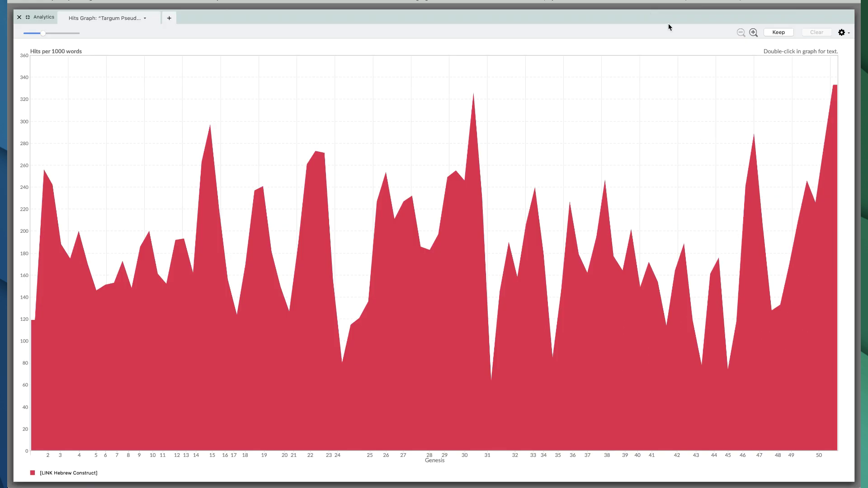
left_click(653, 11)
double_click(833, 144)
scroll(479, 265, "down", 8)
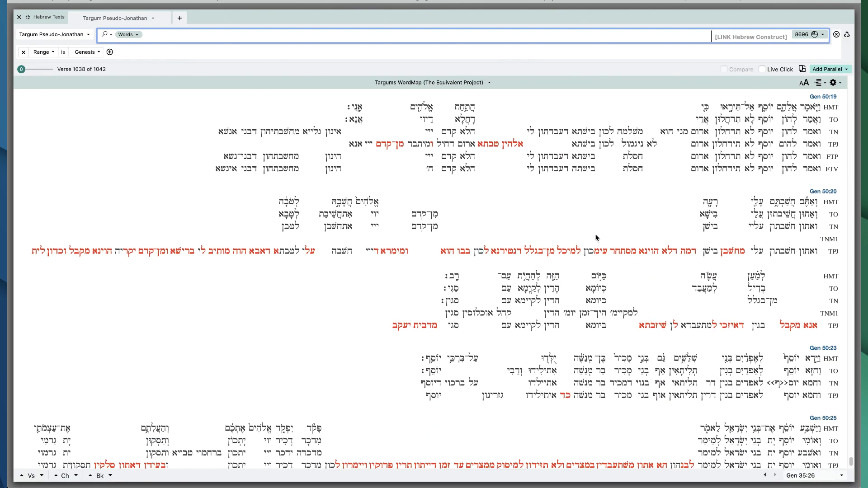
scroll(588, 240, "down", 2)
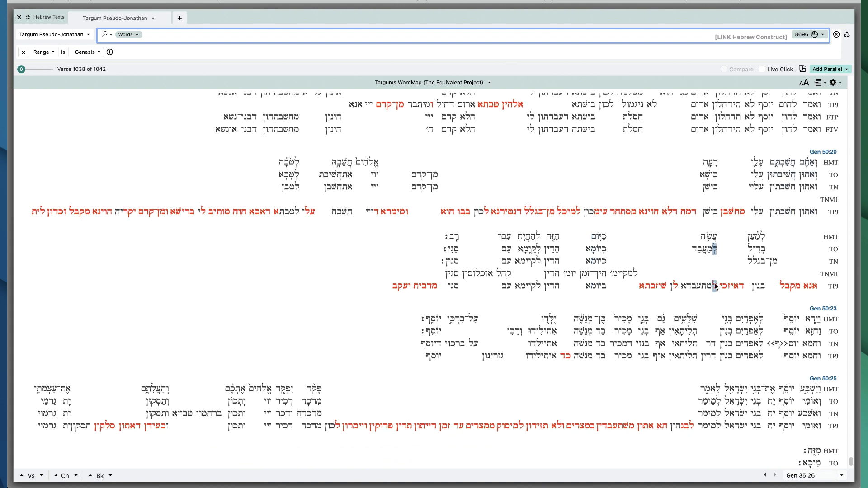
scroll(642, 307, "down", 1)
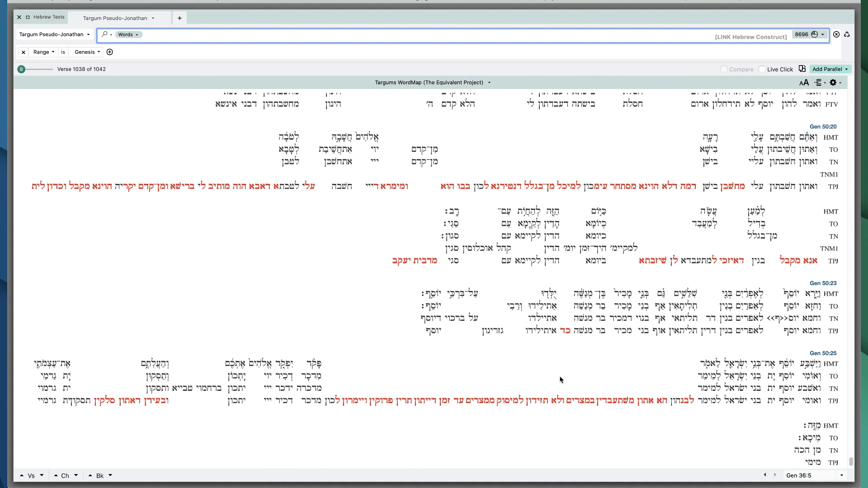